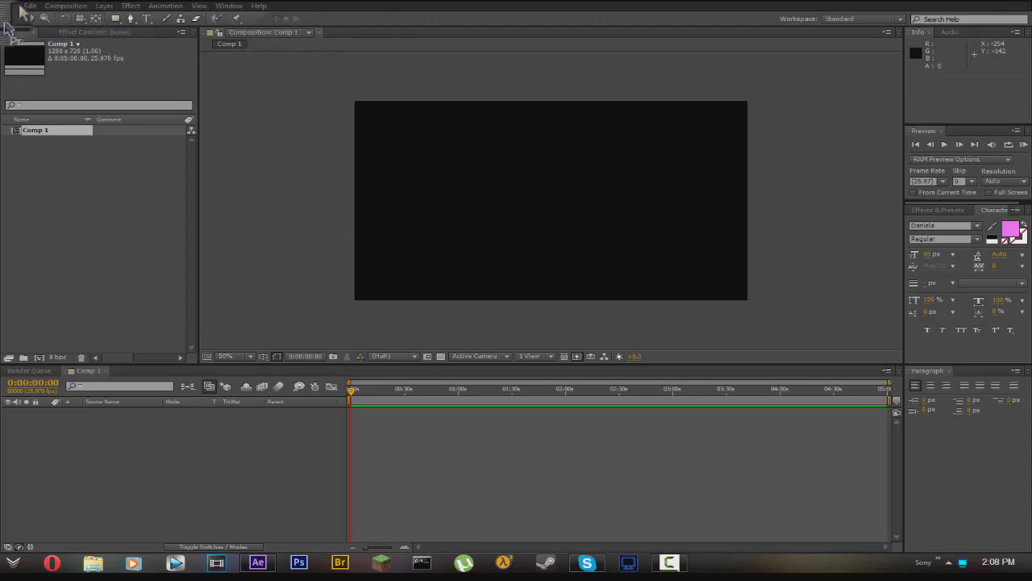
mouse_move(7, 27)
left_mouse_down()
mouse_move(48, 48)
mouse_move(168, 302)
mouse_move(3, 17)
mouse_move(24, 29)
left_mouse_up()
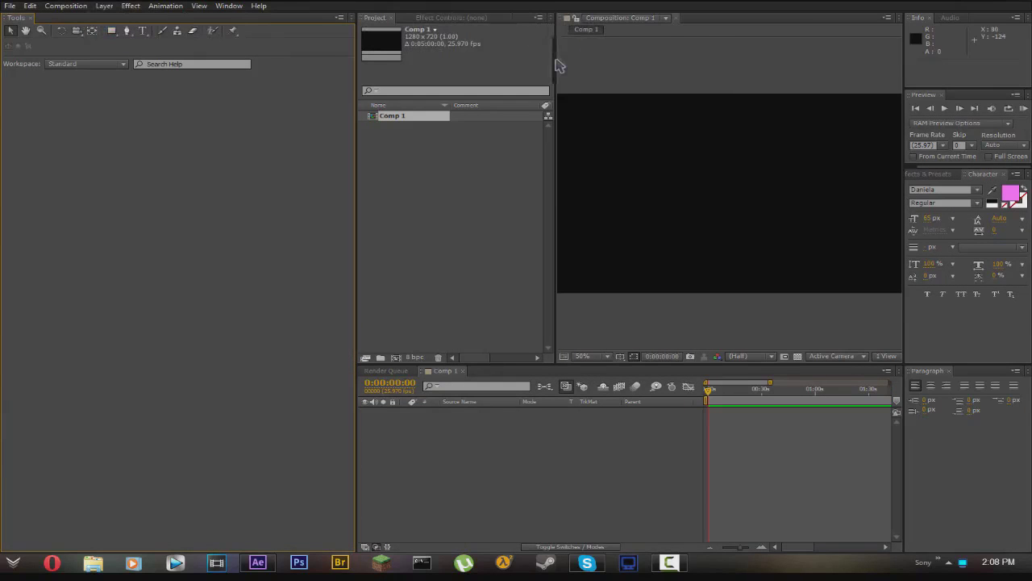
left_click(556, 61)
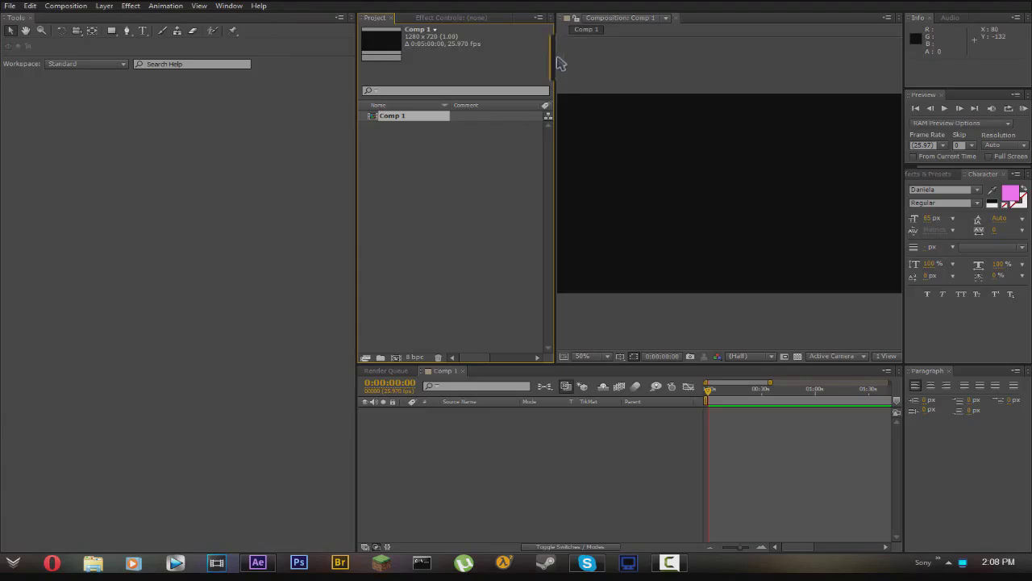
left_click_drag(560, 63, 483, 59)
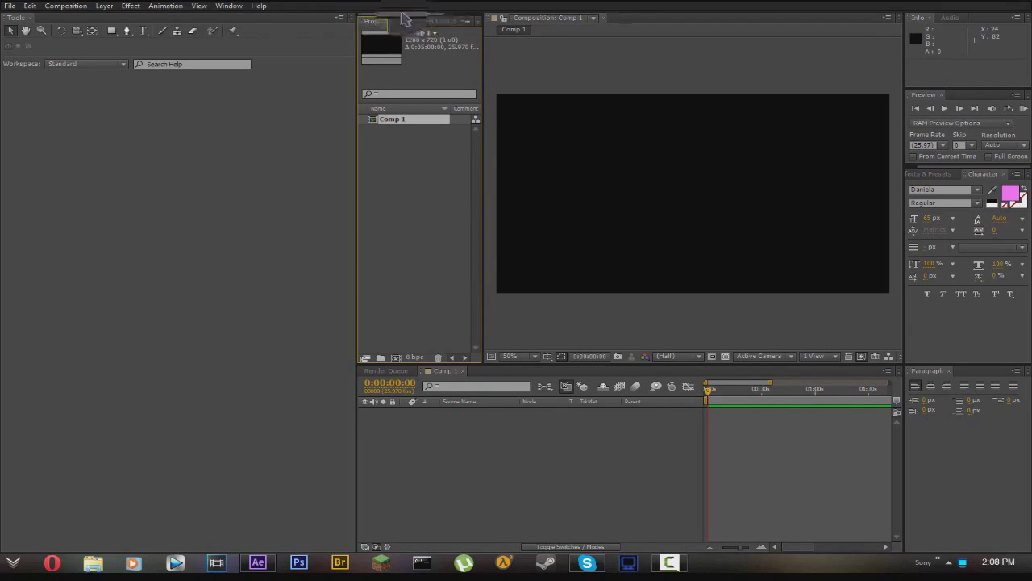
mouse_move(406, 18)
left_mouse_down()
mouse_move(11, 32)
mouse_move(419, 5)
mouse_move(386, 18)
left_mouse_up()
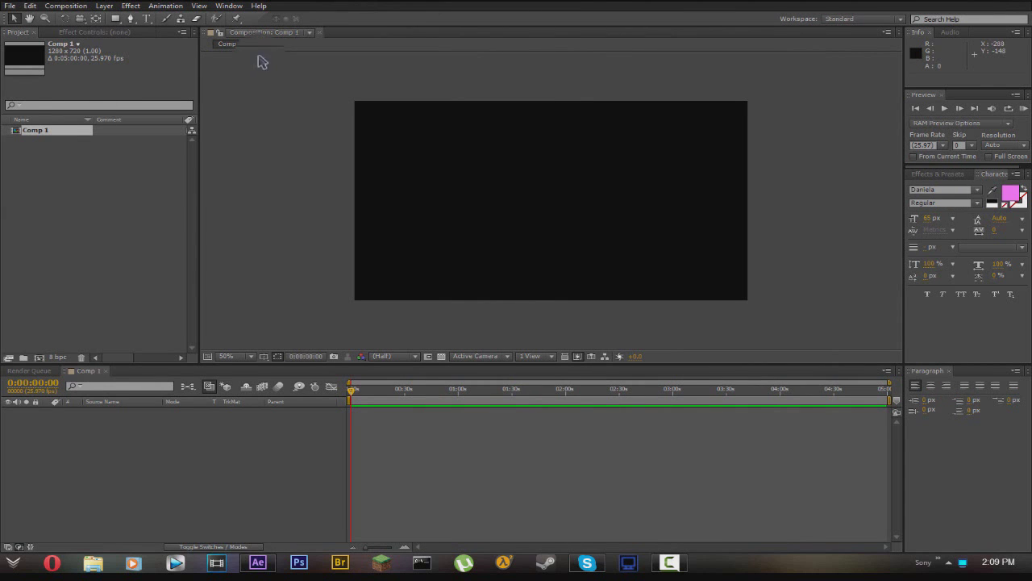
Step: Activate the Rectangle tool and set its shape stroke colour to dark blue, hex 0C3BB0
left_click_drag(117, 24, 115, 24)
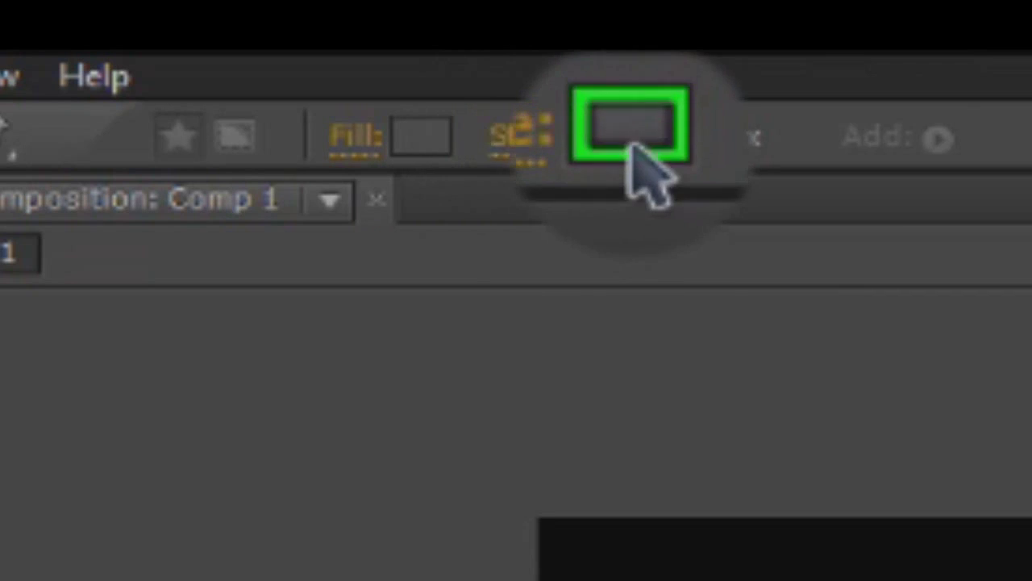
left_click(631, 142)
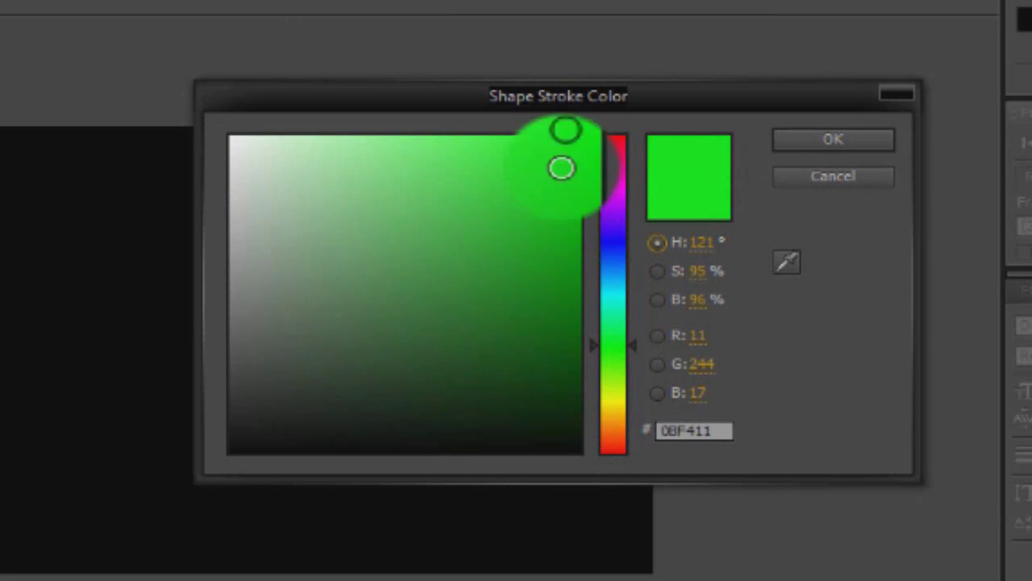
left_click(613, 256)
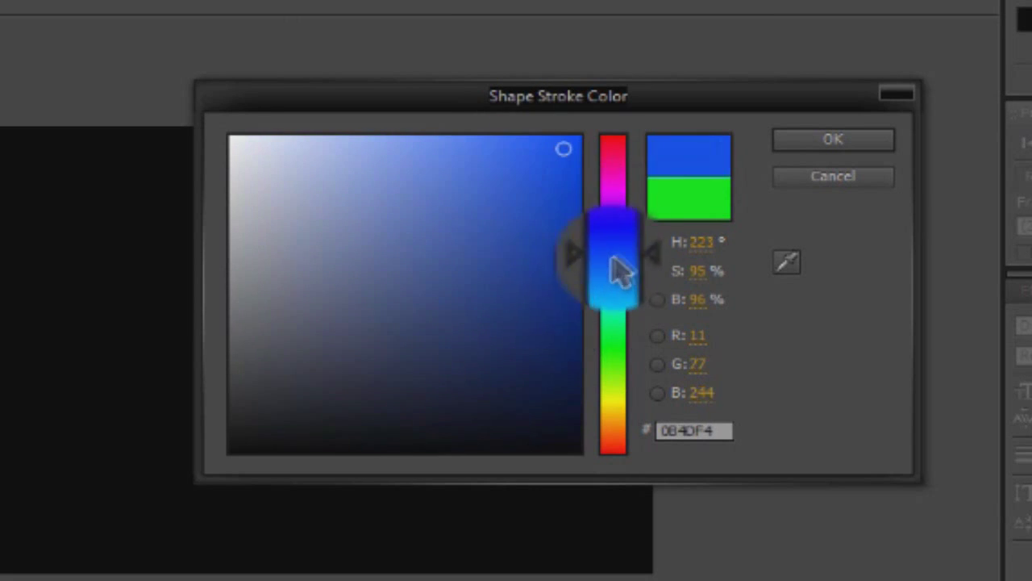
left_click(554, 224)
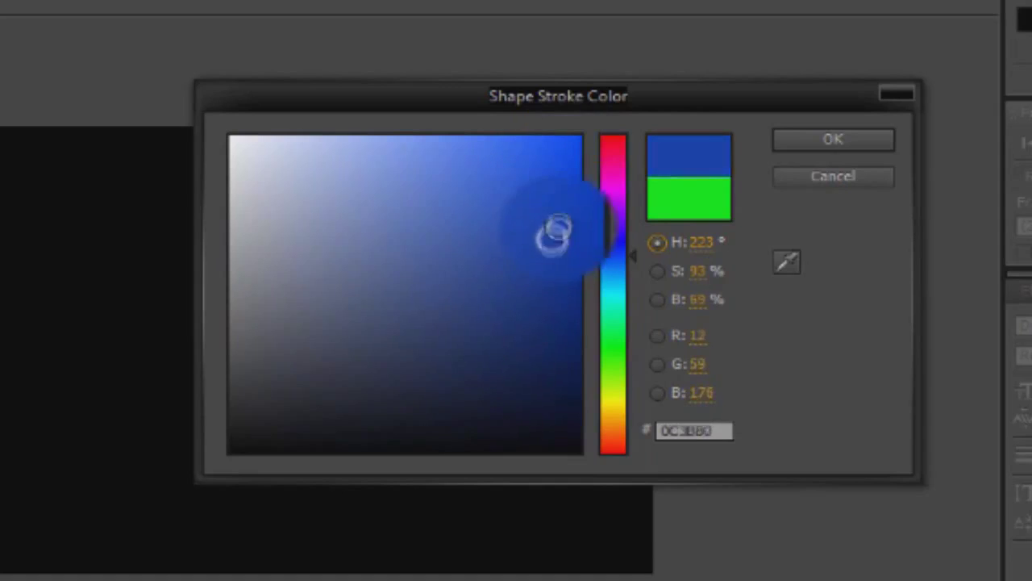
left_click(844, 140)
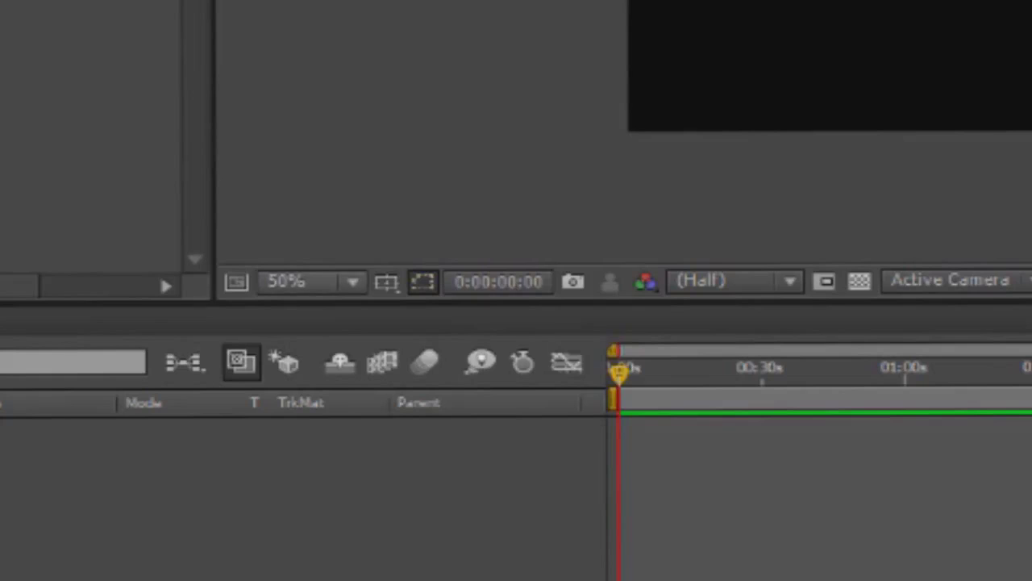
Step: Show the standard grid over Comp 1 as a drawing aid
left_click(263, 355)
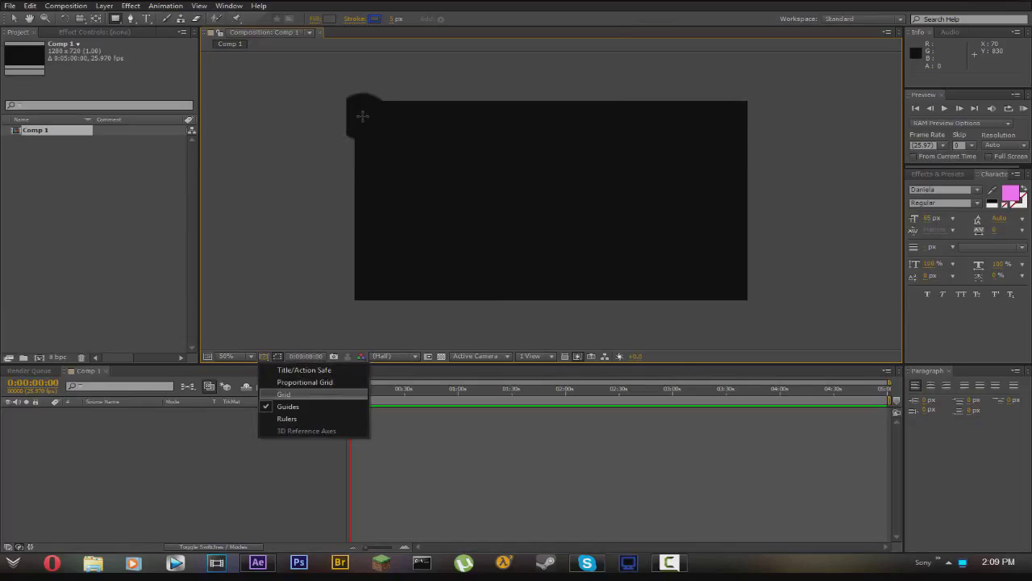
left_click(439, 383)
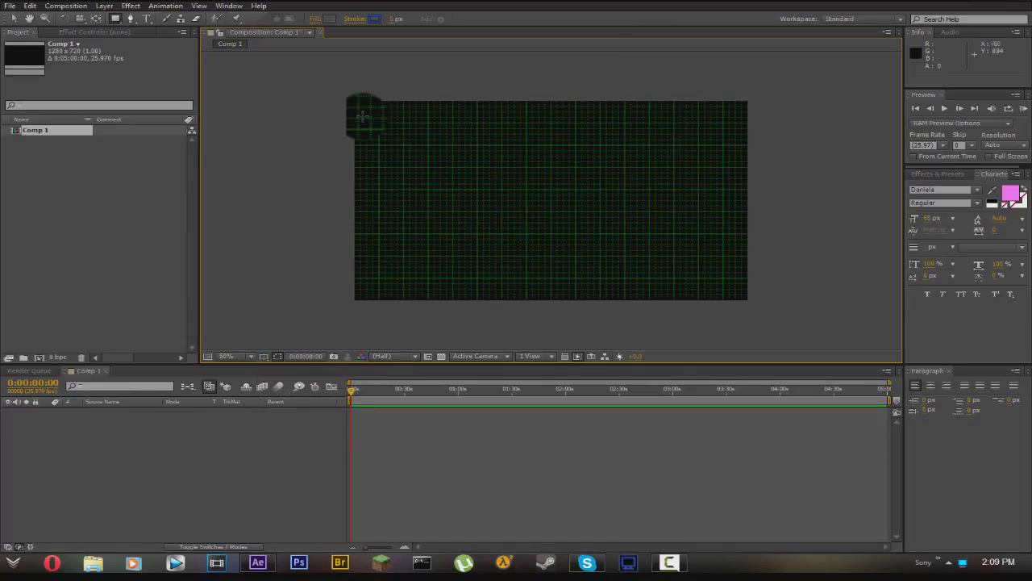
Step: Try the proportional grid over the composition, both together with the standard grid and on its own
left_click(263, 355)
left_click(304, 382)
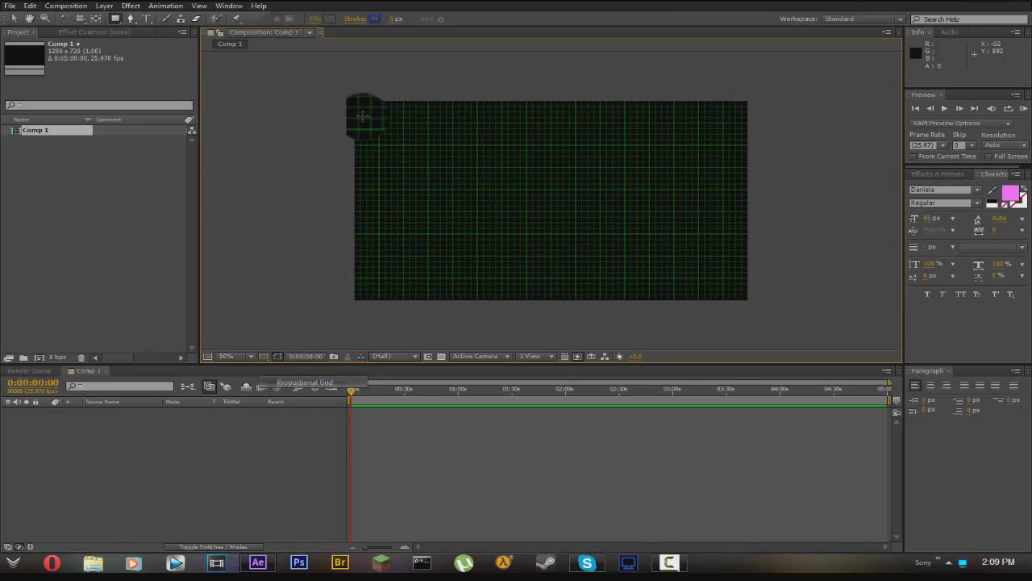
left_click(263, 356)
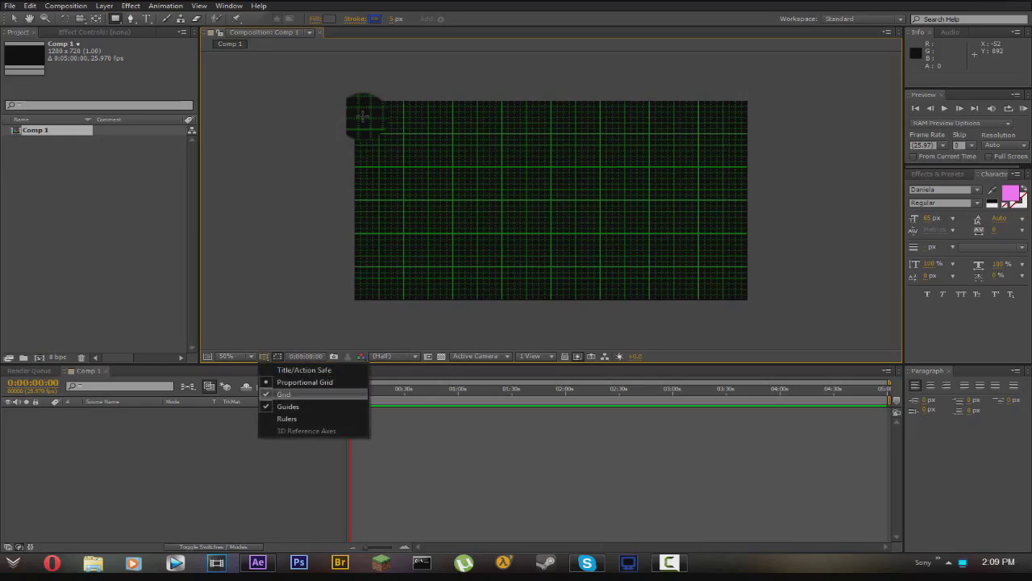
left_click(284, 394)
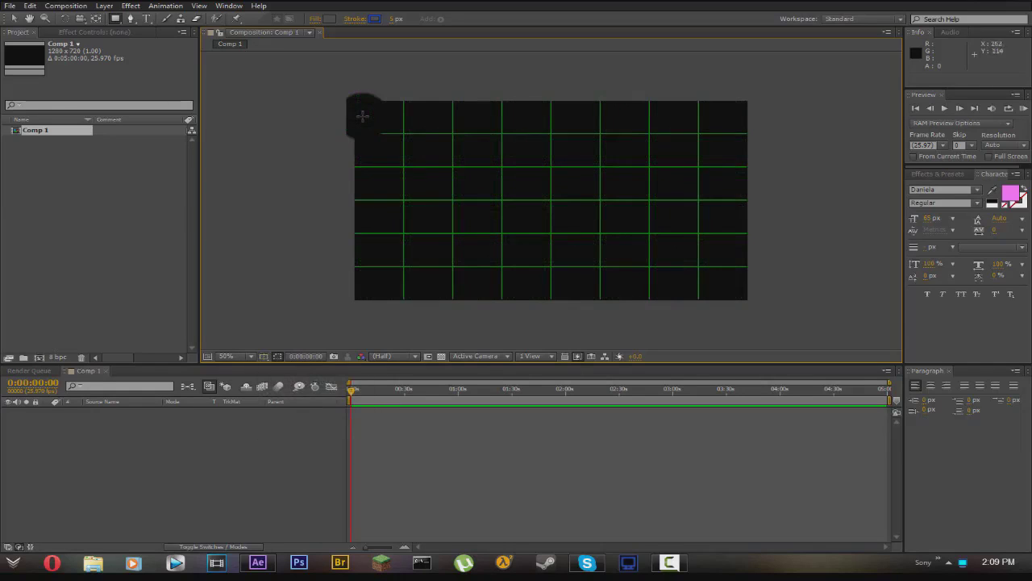
left_click(264, 356)
left_click(284, 394)
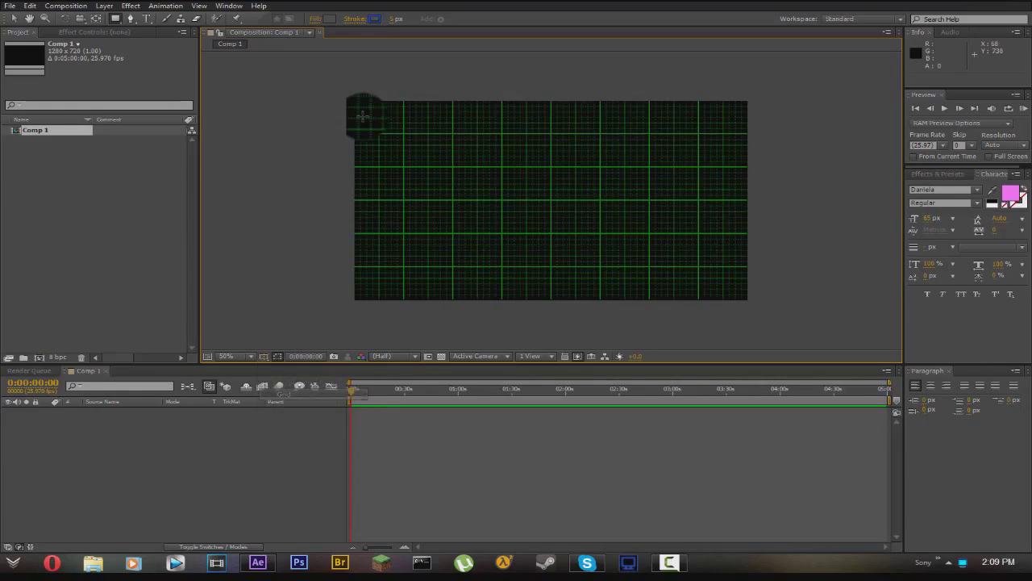
left_click(264, 356)
left_click(300, 382)
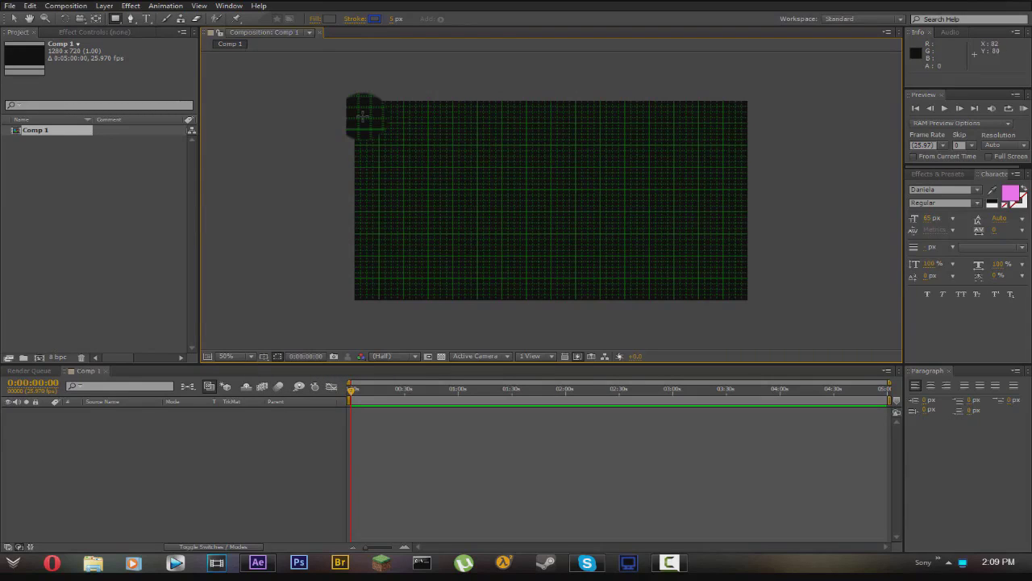
Step: Draw two matching grid-aligned rectangles side by side in the upper half of the composition, and hide the grid
left_click_drag(380, 122, 526, 191)
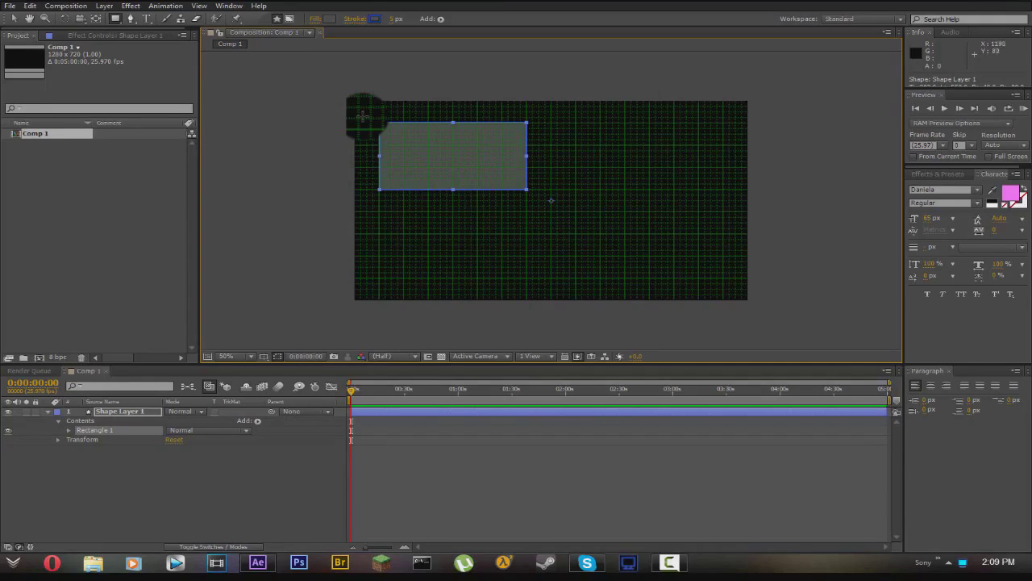
mouse_move(722, 123)
left_mouse_down()
mouse_move(555, 137)
mouse_move(550, 200)
mouse_move(576, 188)
left_mouse_up()
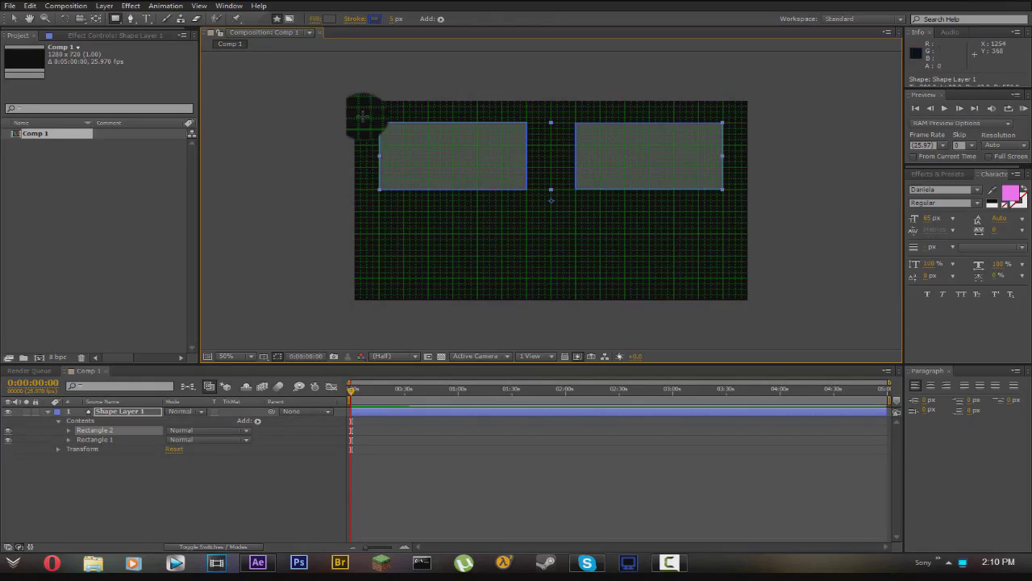
left_click(13, 18)
key("v")
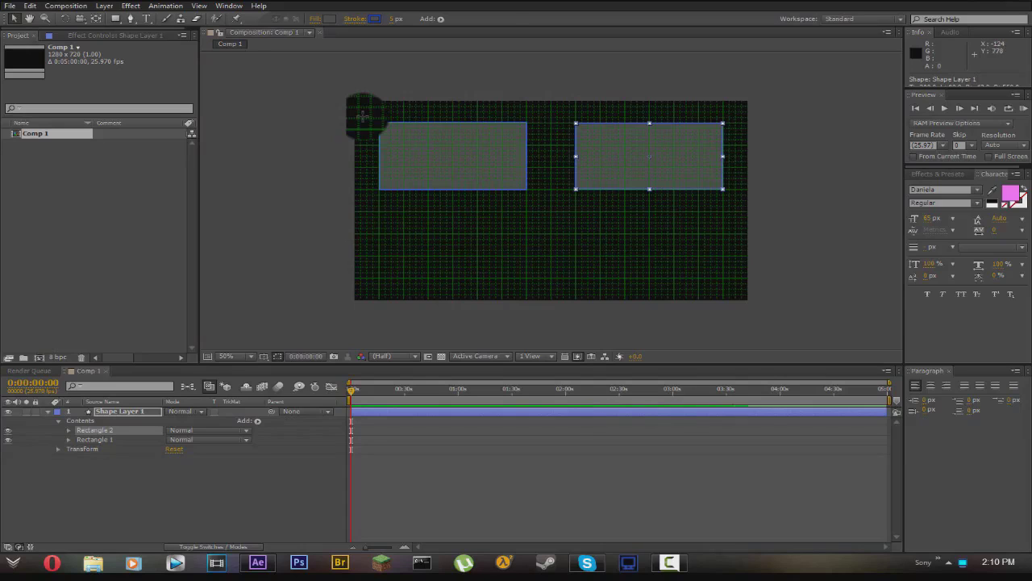
left_click(263, 356)
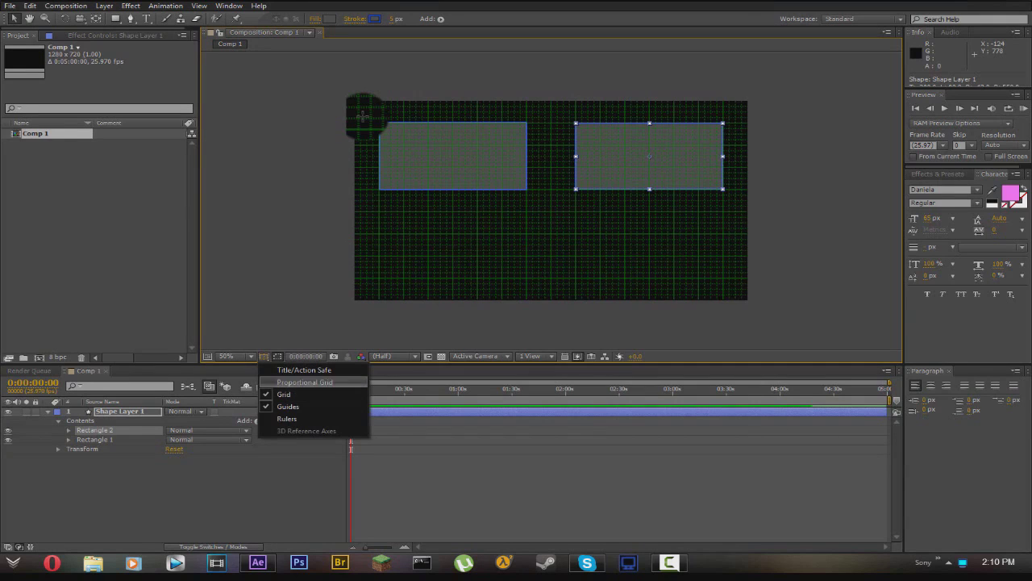
left_click(283, 393)
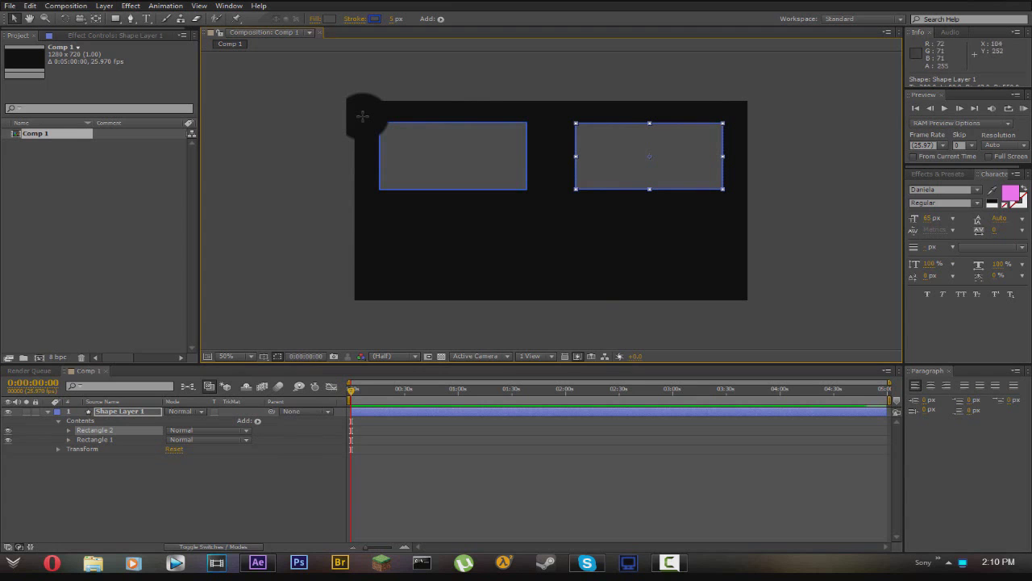
Step: Switch to the desktop and browse the pics folder inside the All folder for a background image
key("super+d")
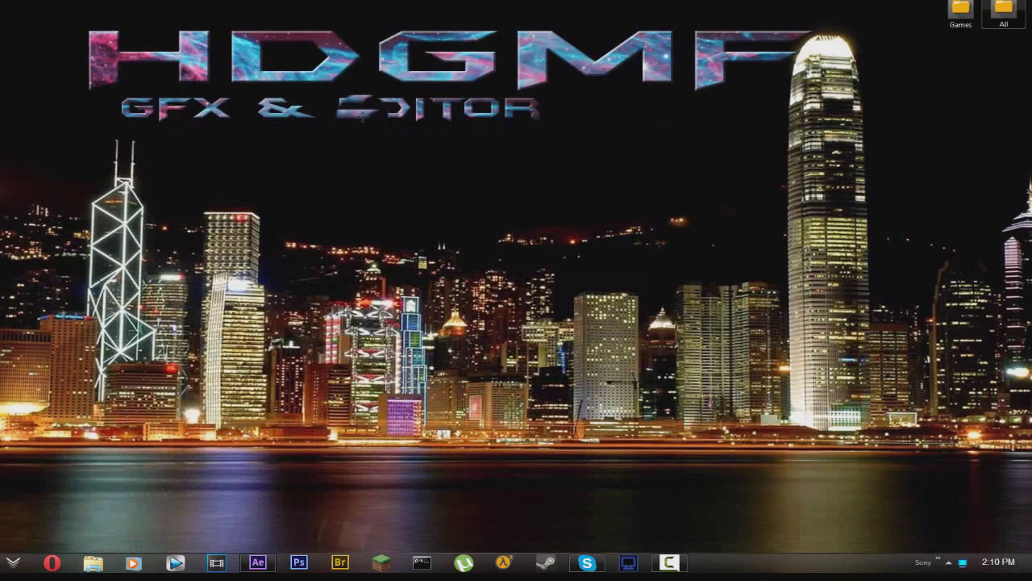
double_click(1004, 12)
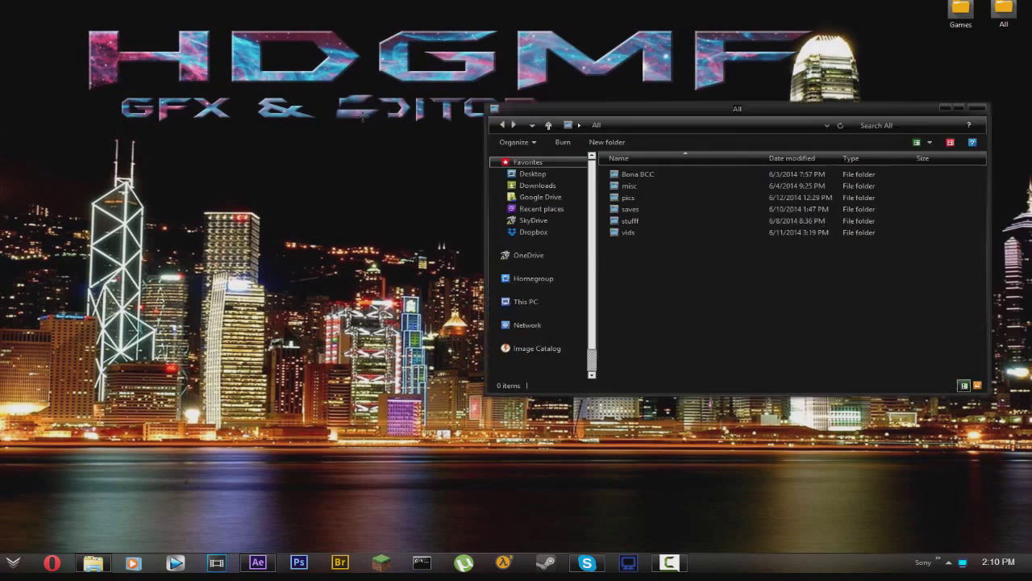
left_click(615, 190)
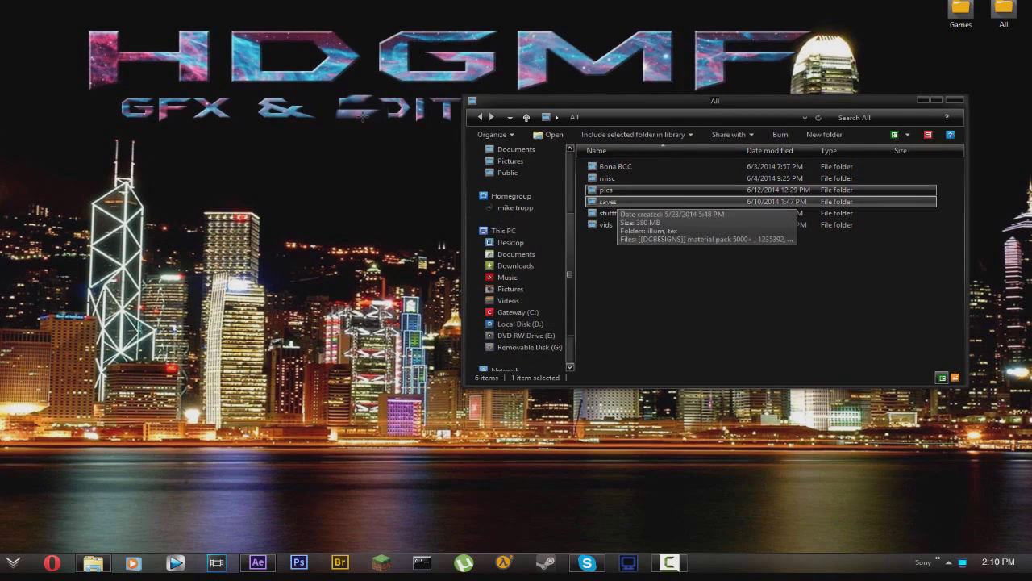
double_click(614, 190)
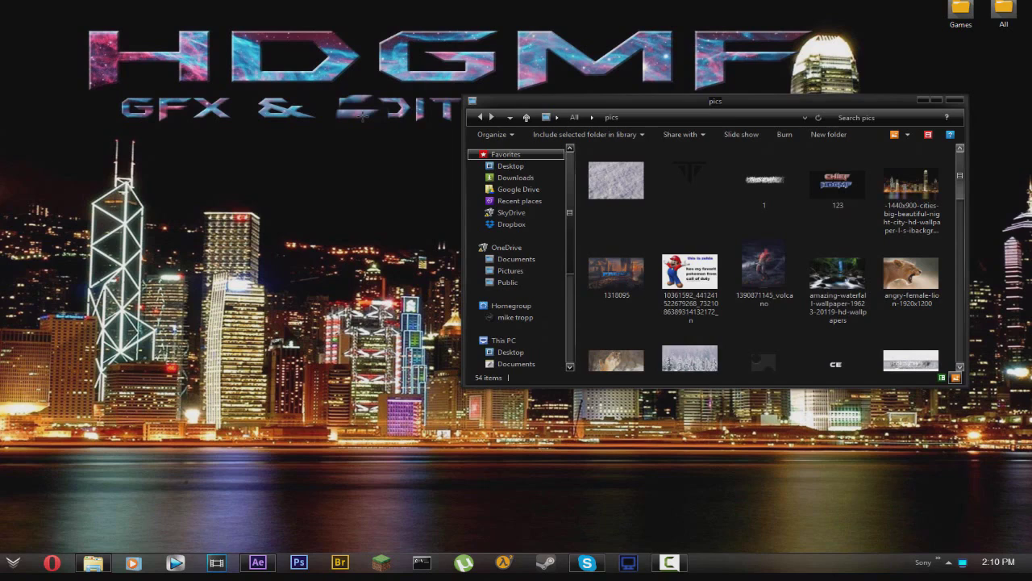
scroll(835, 181, "down", 5)
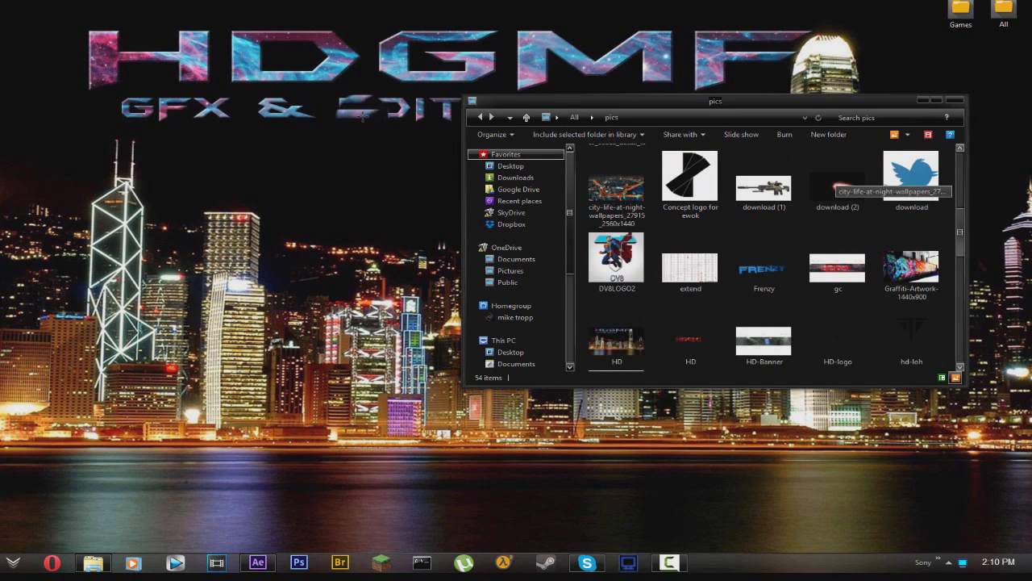
scroll(776, 257, "down", 5)
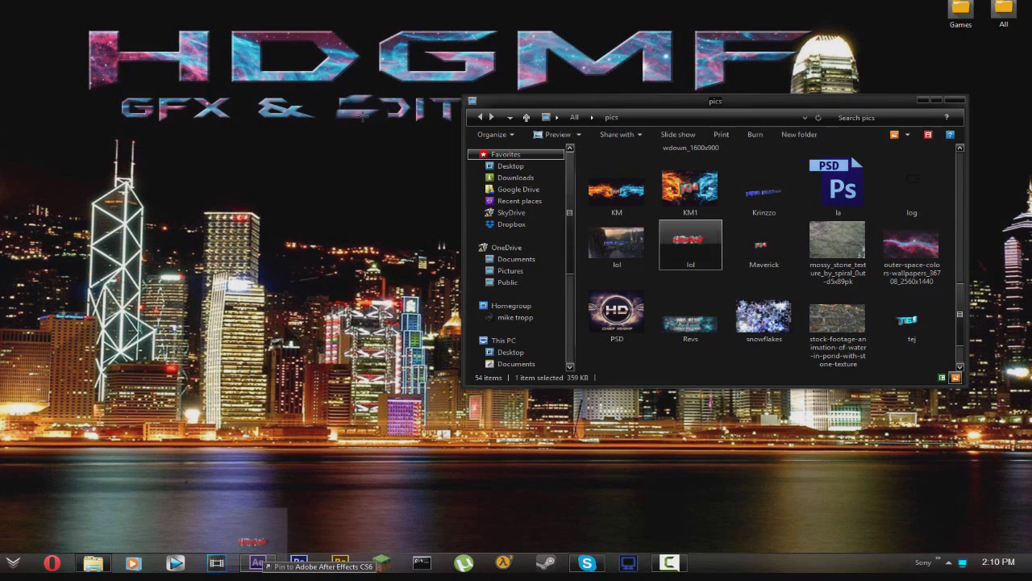
Step: Import the outer-space-colors-wallpapers_36708_2560x1440 image into the After Effects project and place it in Comp 1 beneath Shape Layer 1
left_click(258, 562)
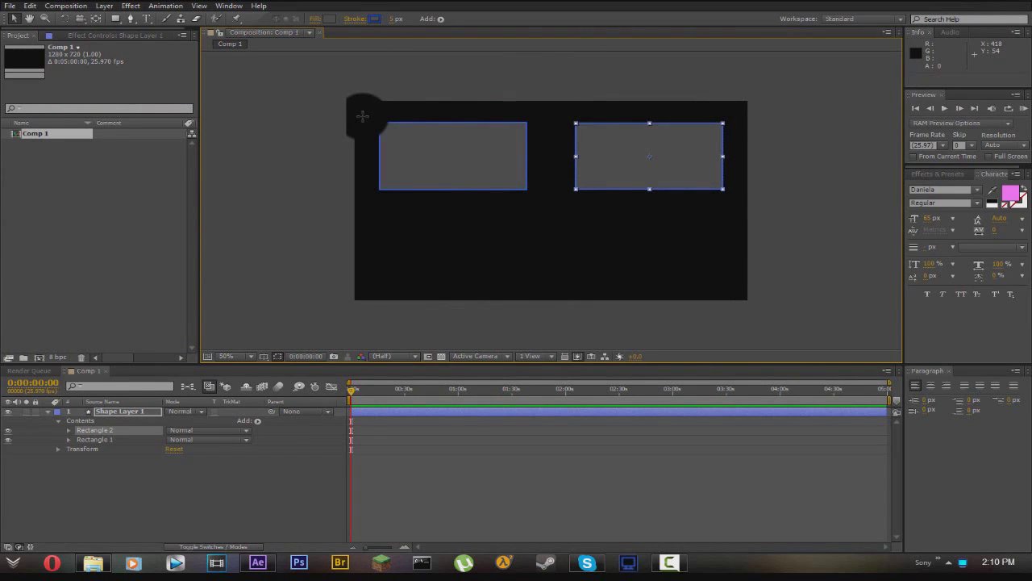
key("alt+Tab")
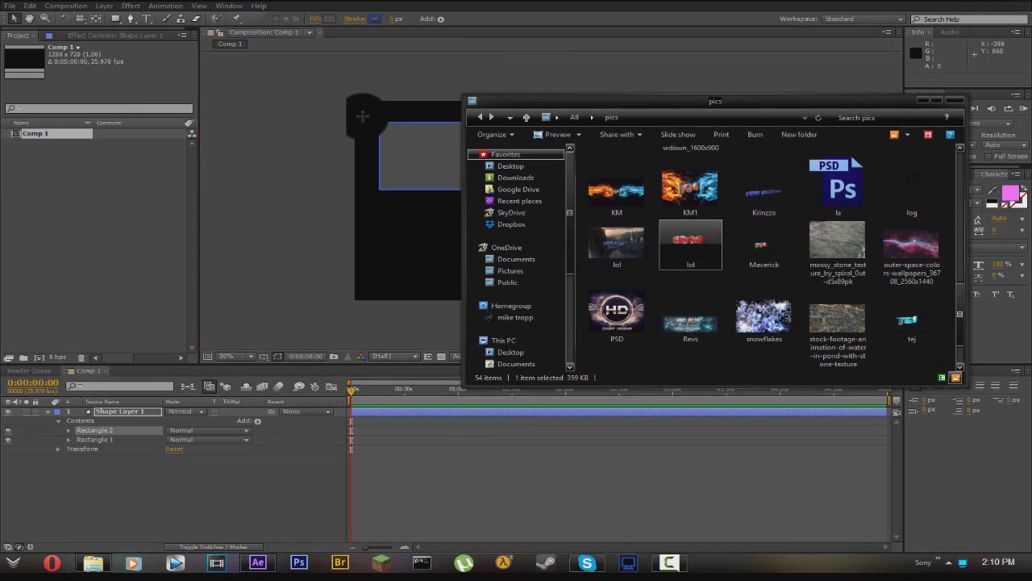
left_click_drag(690, 244, 673, 257)
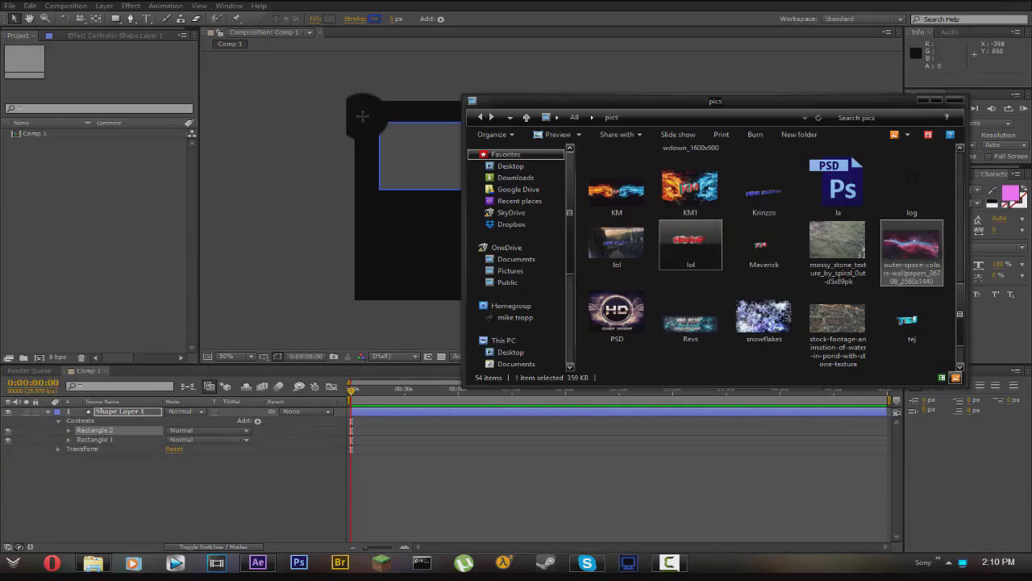
left_click_drag(911, 242, 109, 258)
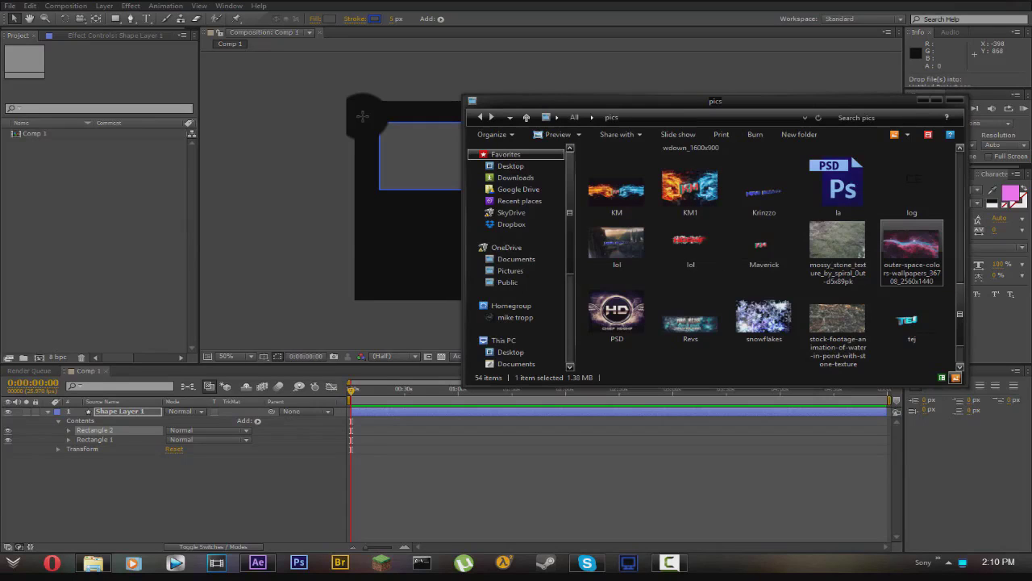
left_click(362, 116)
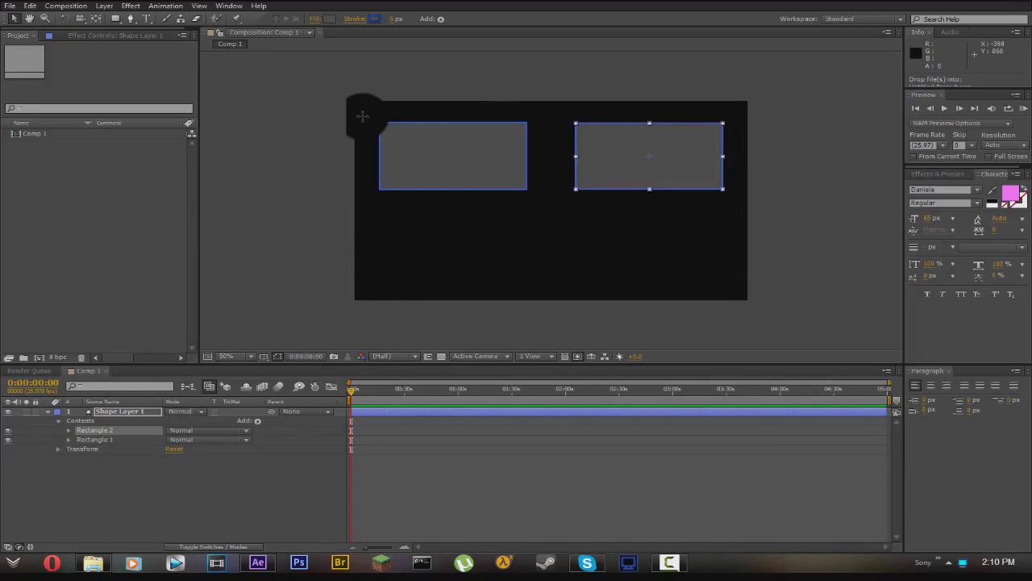
left_click(362, 116)
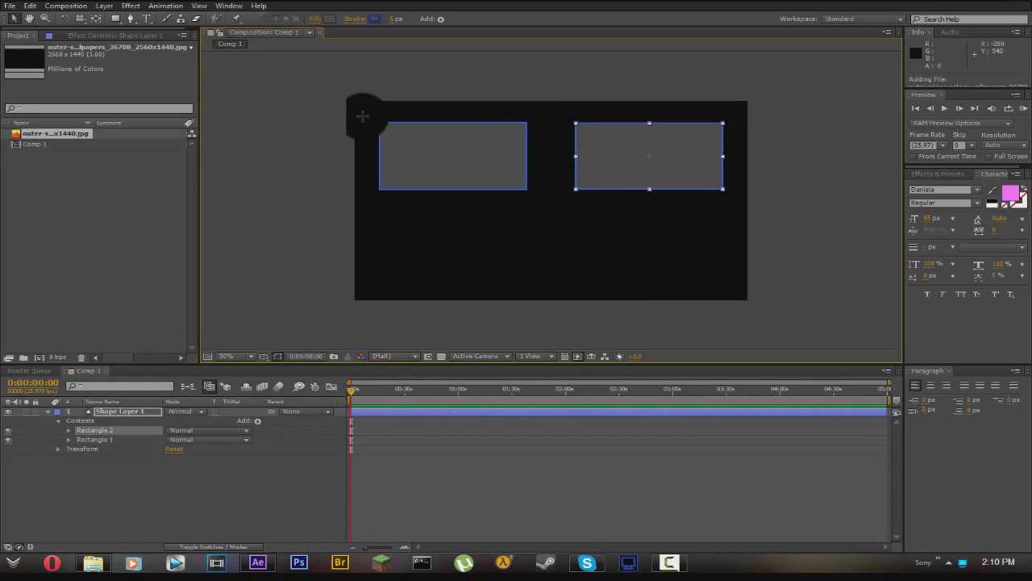
left_click_drag(362, 116, 362, 116)
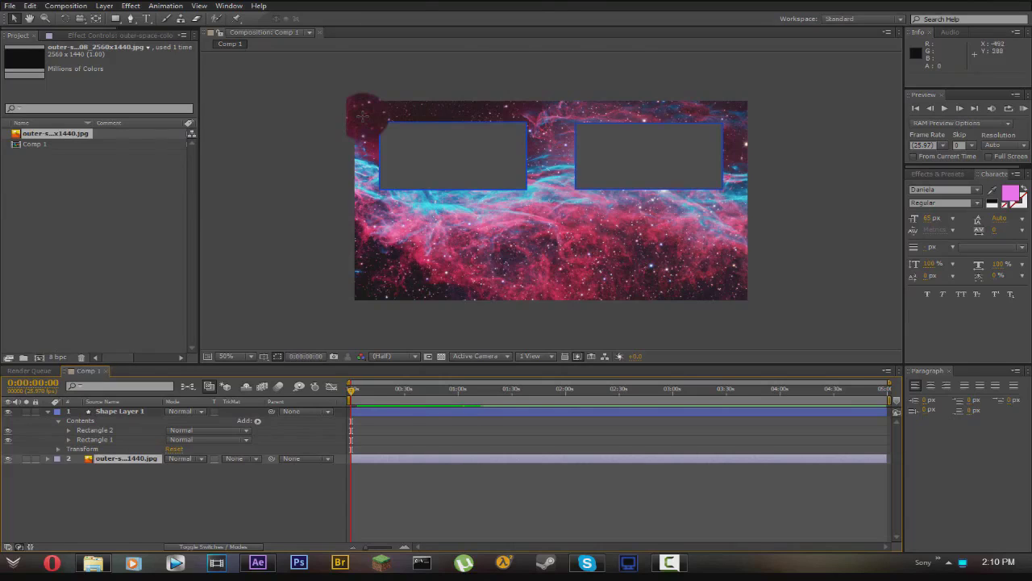
Step: Add the text "previous video" beneath the first rectangle and set its font to BatmanForeverAlternate
key("ctrl+t")
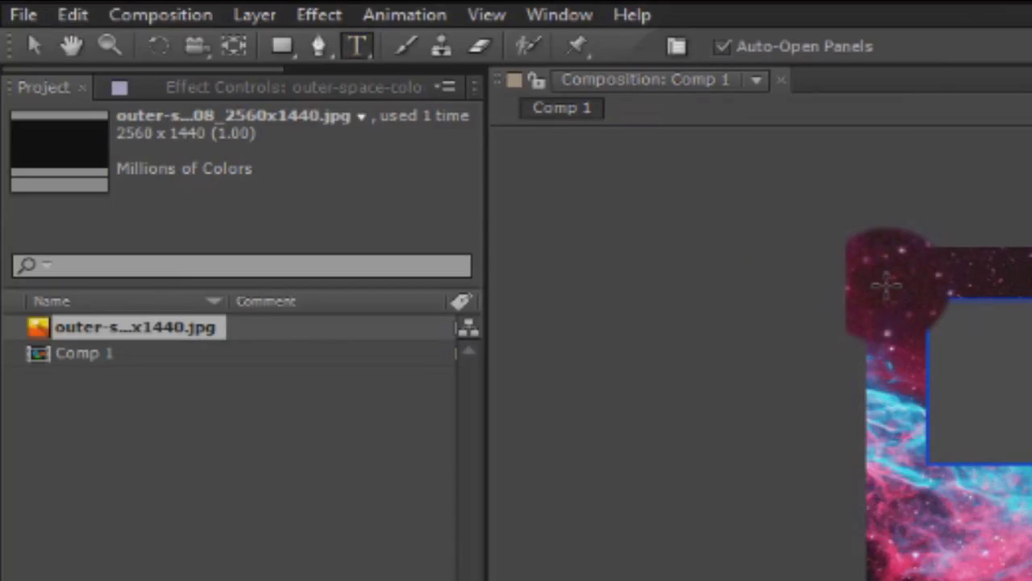
key("ctrl+alt+shift+t")
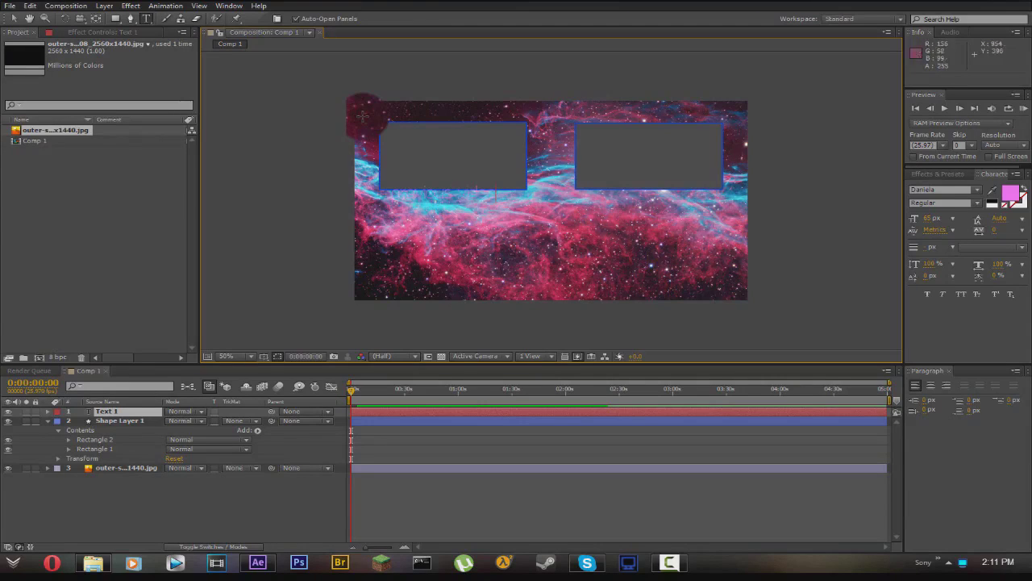
double_click(479, 195)
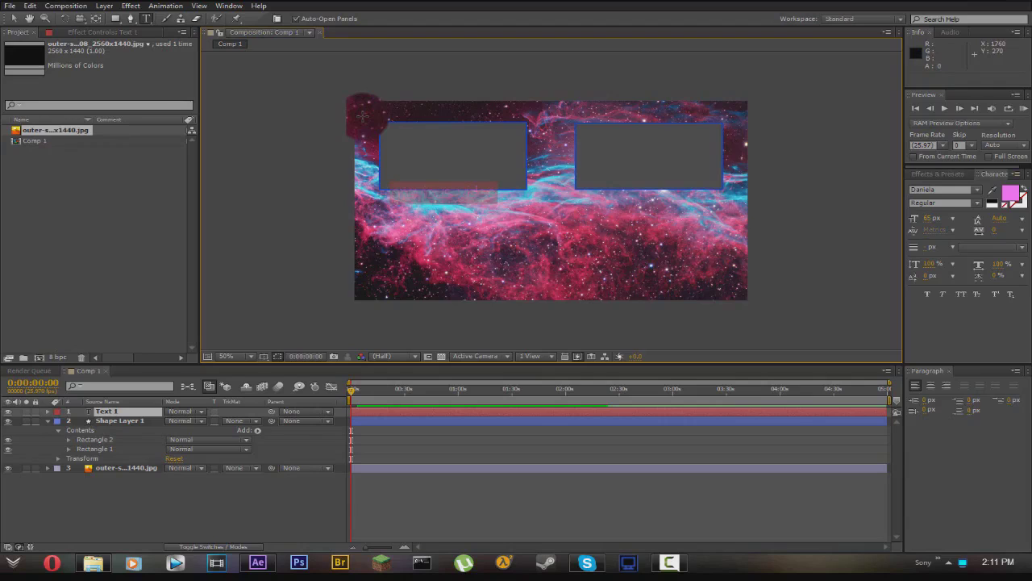
left_click(935, 190)
left_click(976, 190)
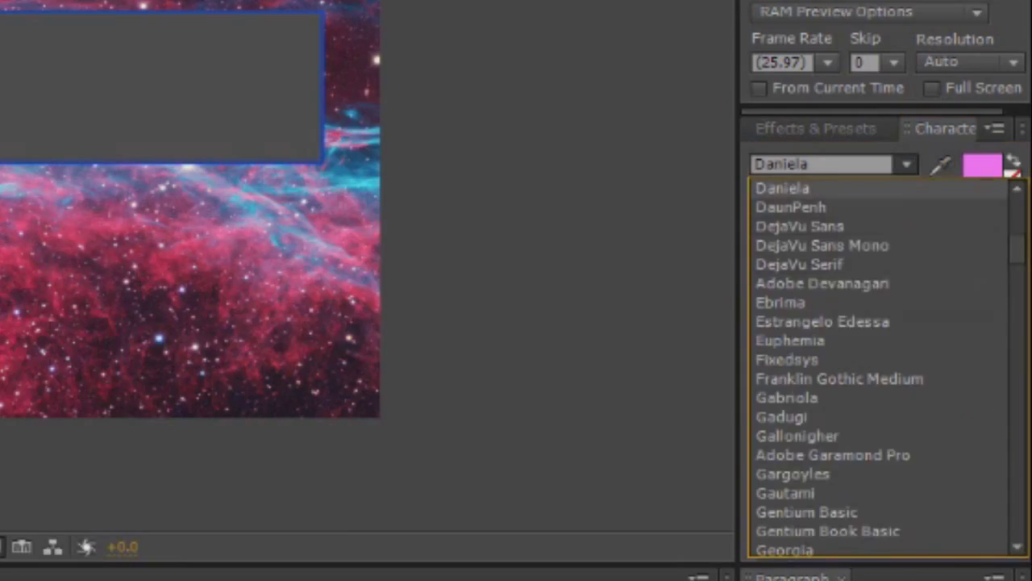
scroll(976, 192, "up", 8)
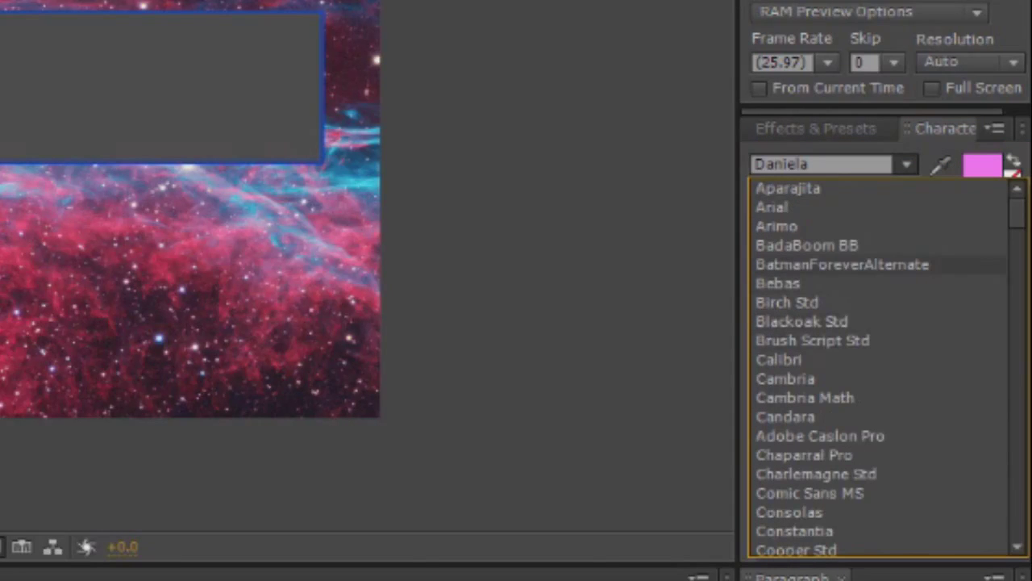
left_click(842, 264)
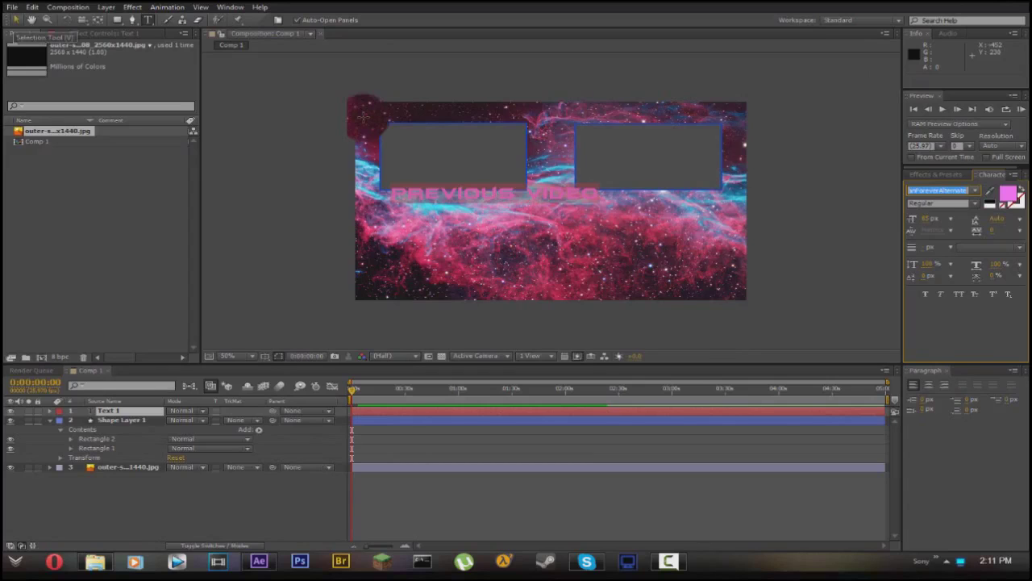
Step: Fit the "previous video" text to the width of the rectangle above it and colour it white (FFFFFF)
left_click(16, 20)
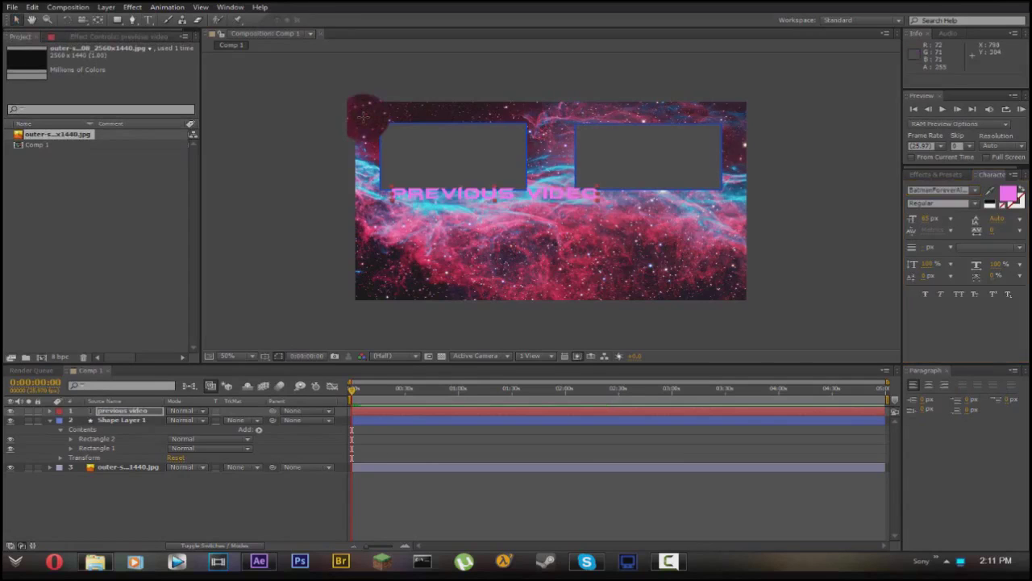
left_click_drag(598, 200, 478, 197)
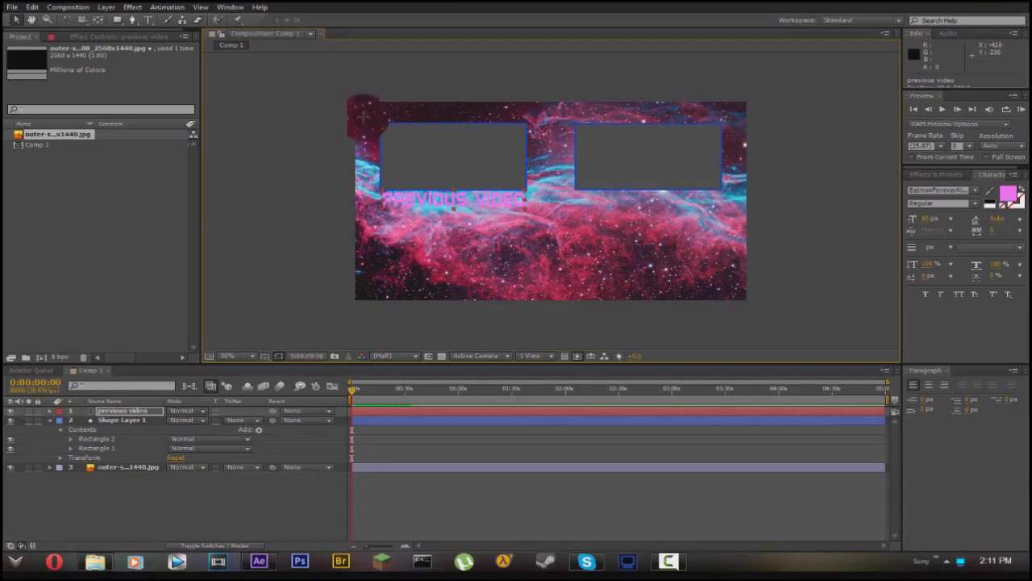
left_click(1008, 194)
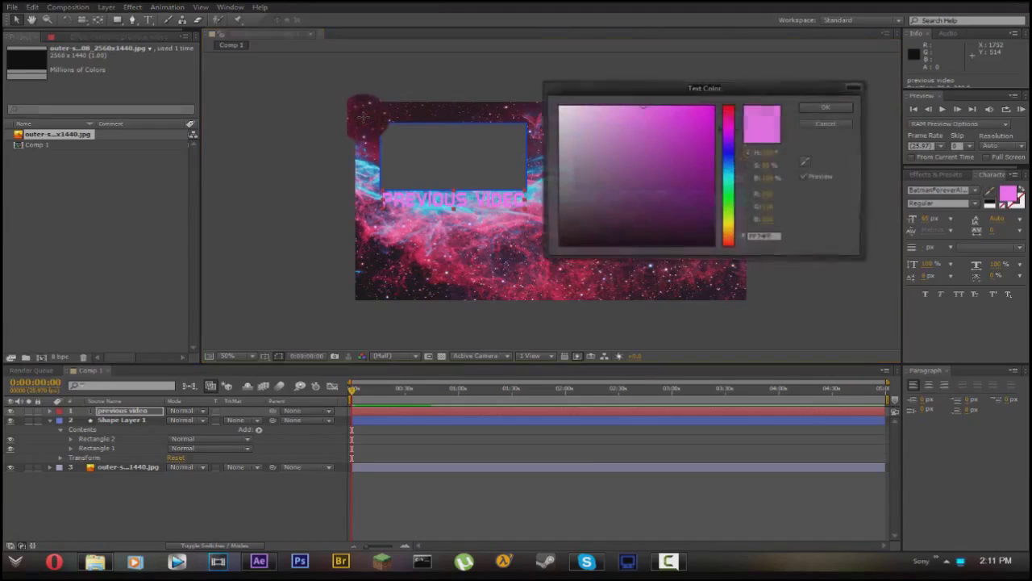
left_click(693, 243)
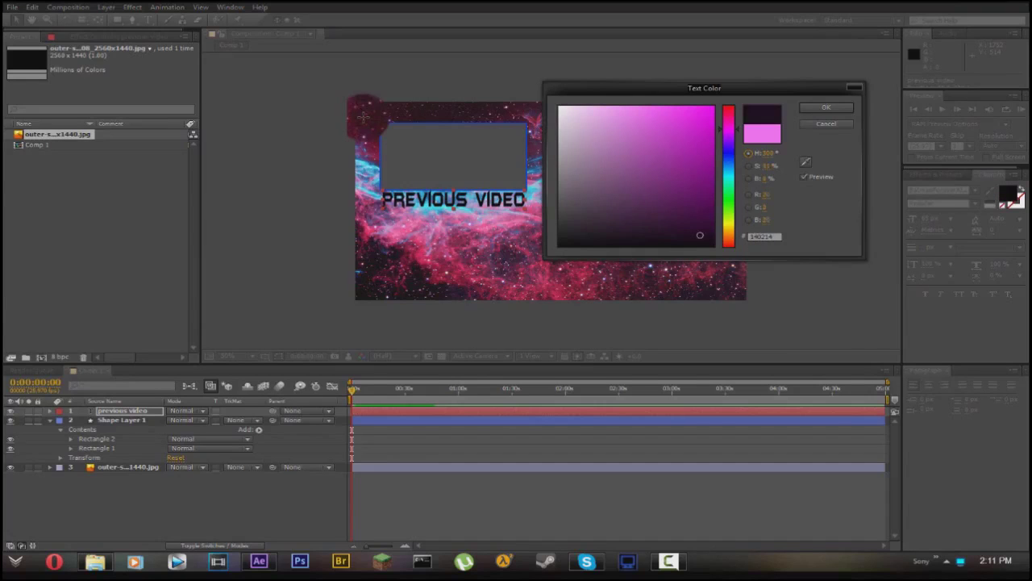
left_click_drag(700, 235, 560, 107)
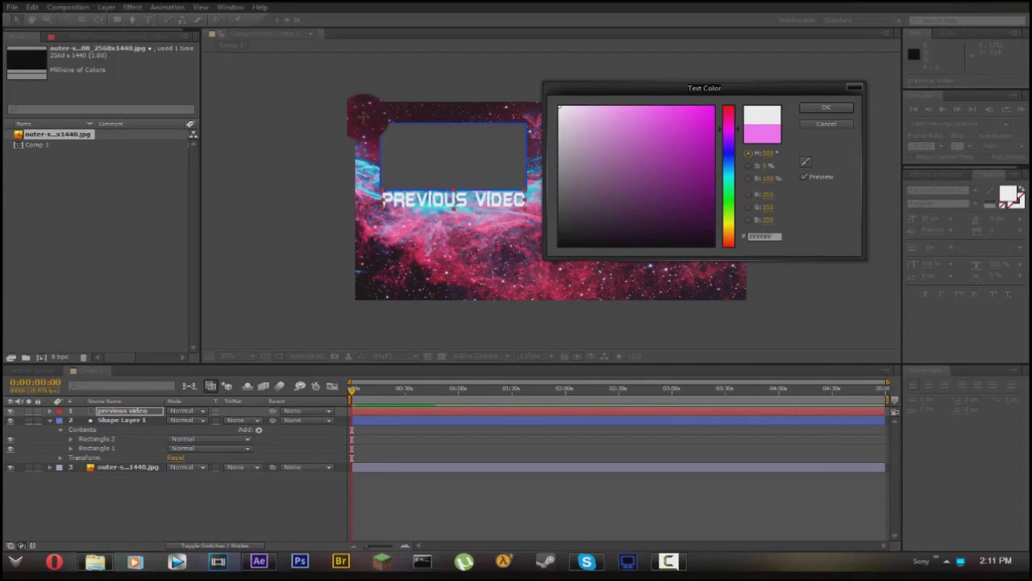
left_click(826, 107)
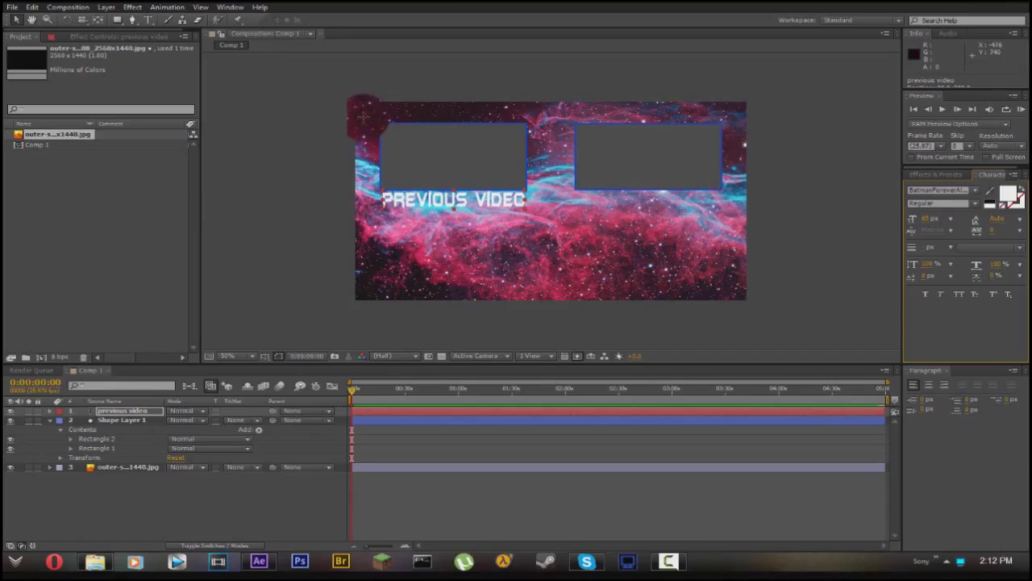
Step: Add a second text layer reading "Next video" beneath the second rectangle in the same font and colour
left_click(148, 19)
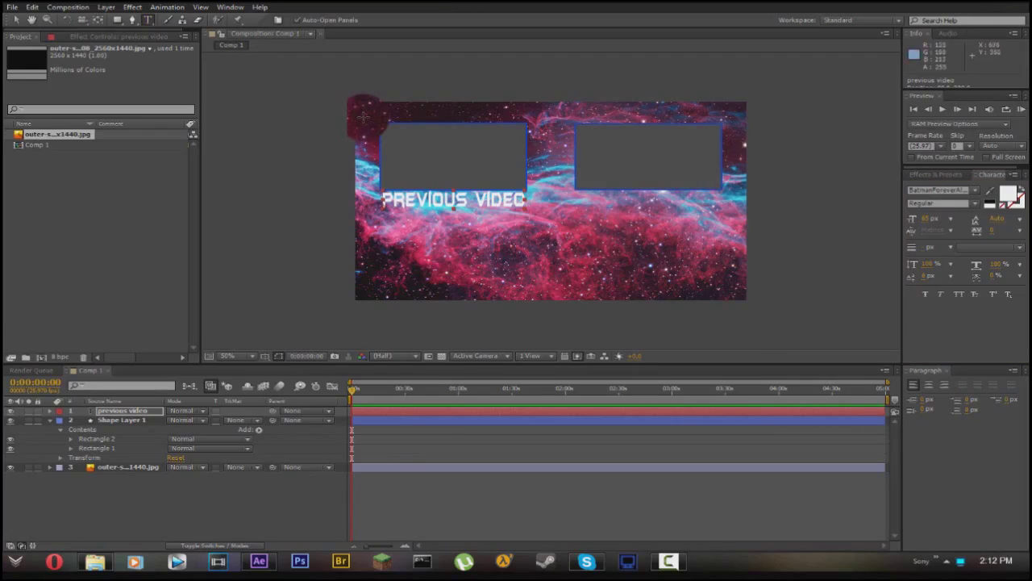
left_click(362, 117)
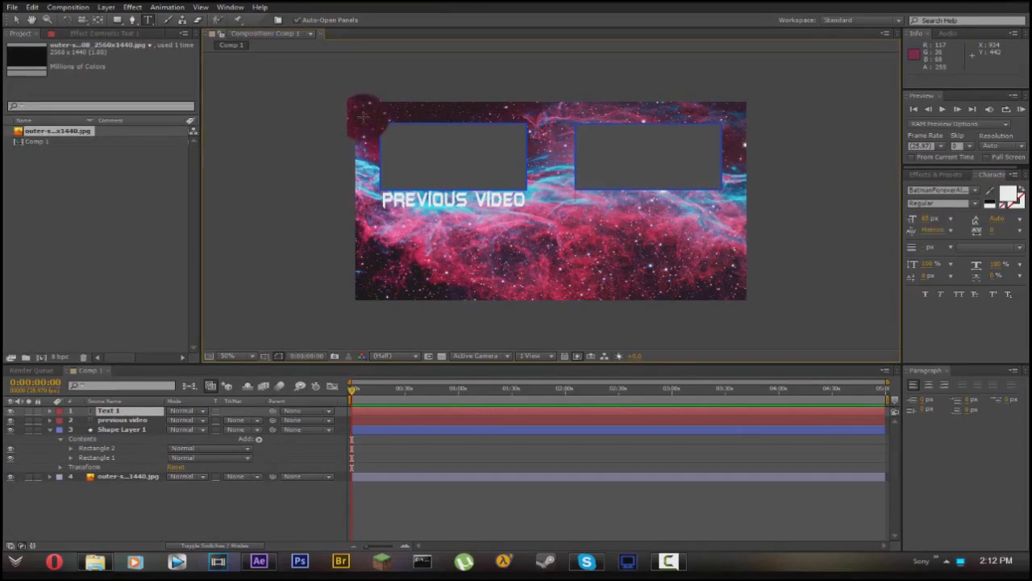
type("next vid")
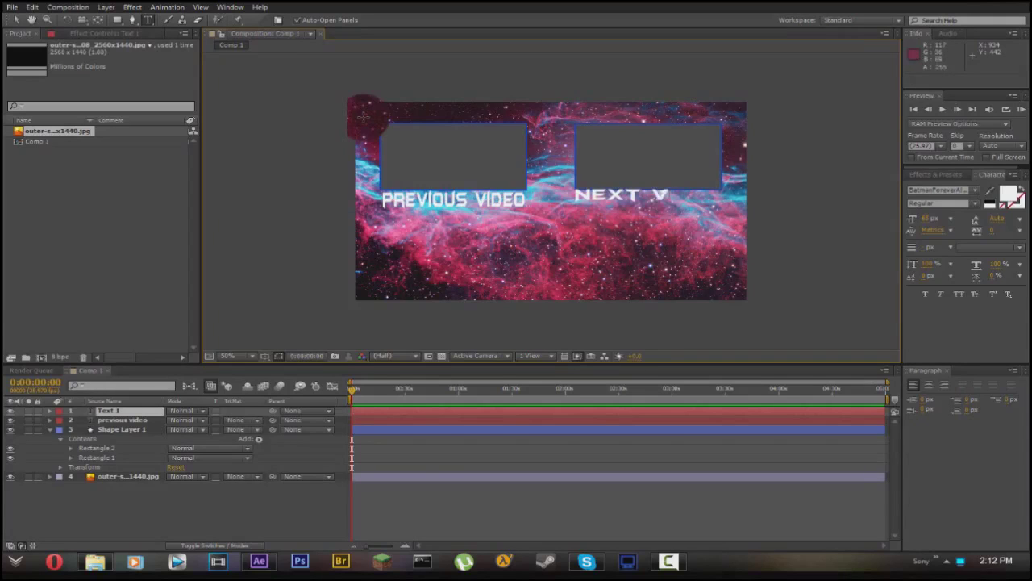
type("epo")
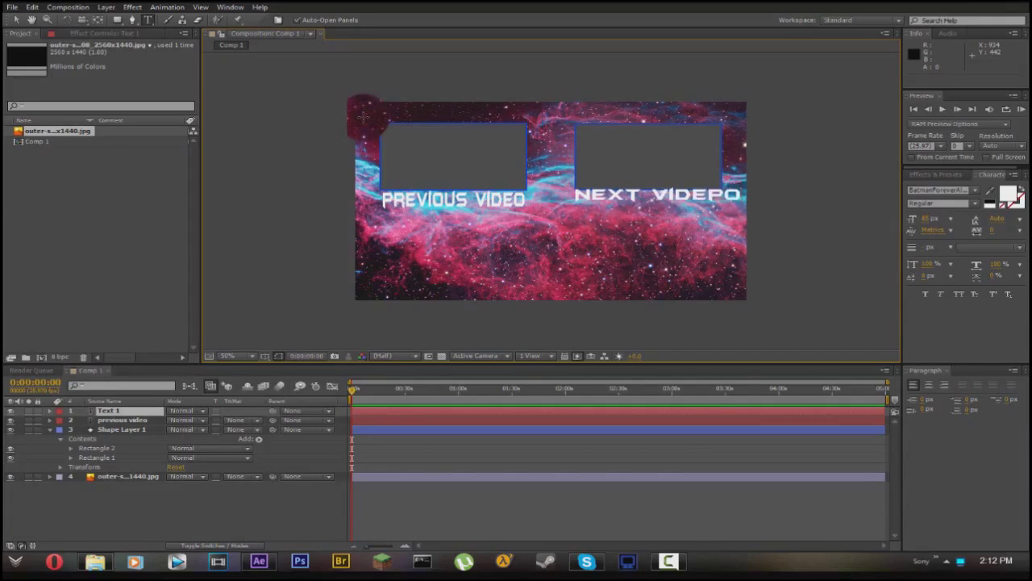
key("BackSpace")
key("BackSpace")
type("o")
Step: Resize and position the "Next video" text to match the rectangle's width directly under its lower edge, and check the alignment up close
left_click(16, 20)
left_click_drag(600, 197, 650, 189)
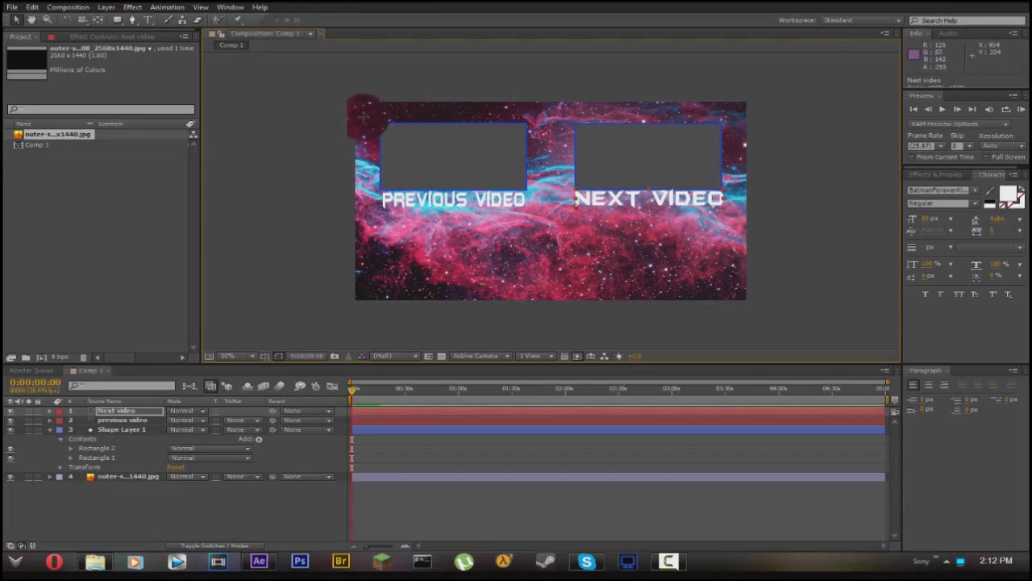
left_click_drag(648, 189, 649, 193)
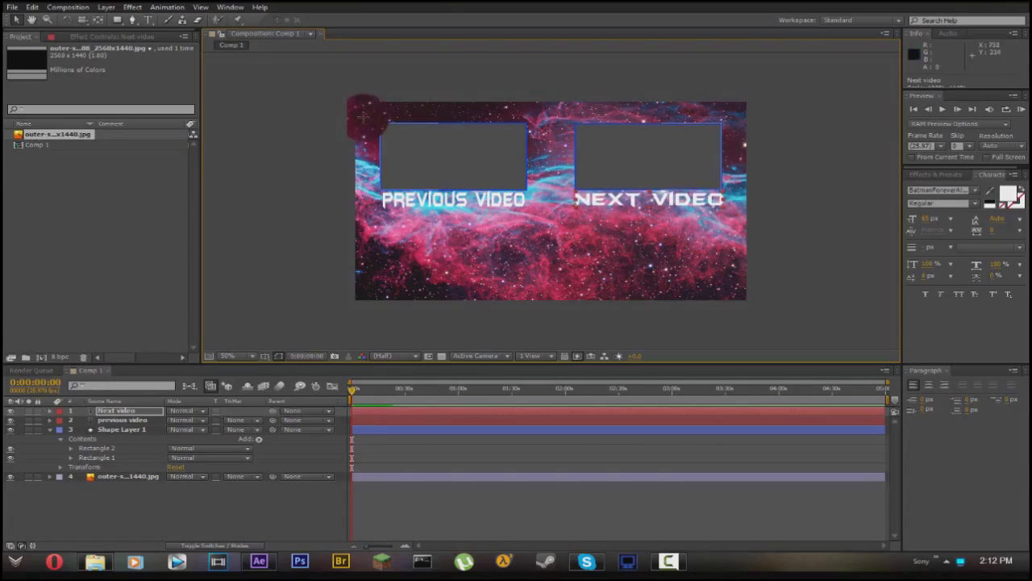
left_click_drag(603, 200, 603, 197)
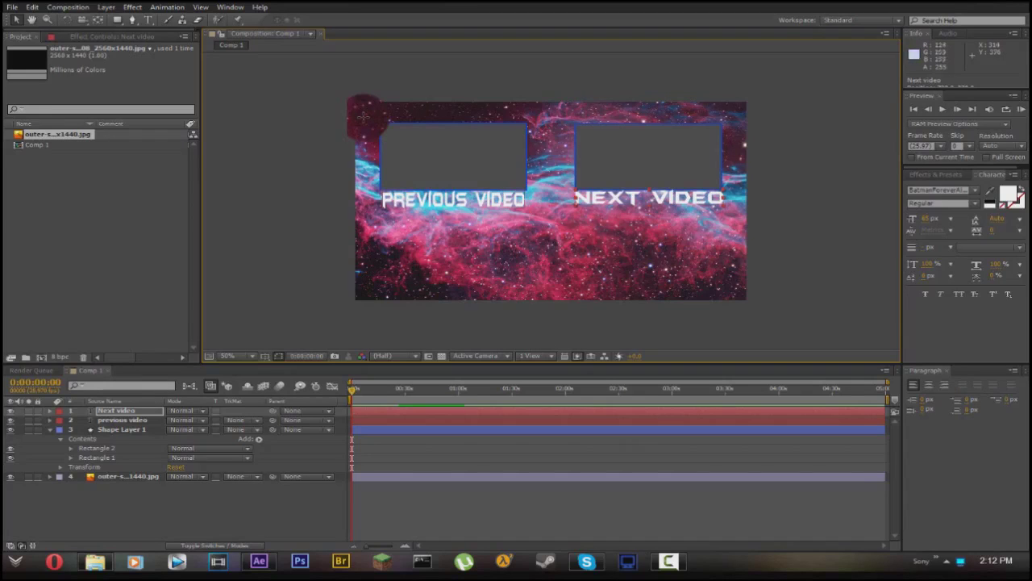
key("slash")
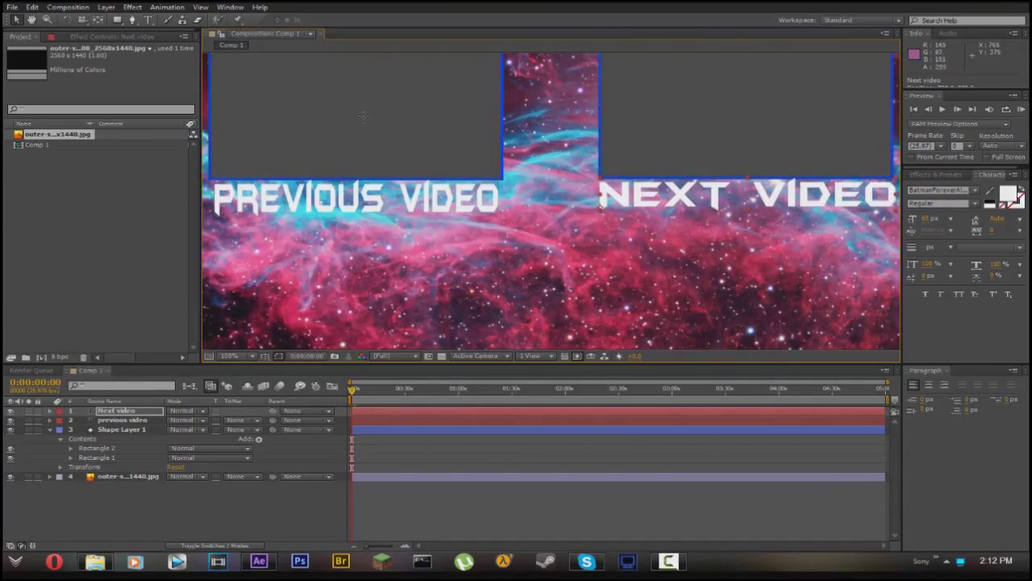
key("comma")
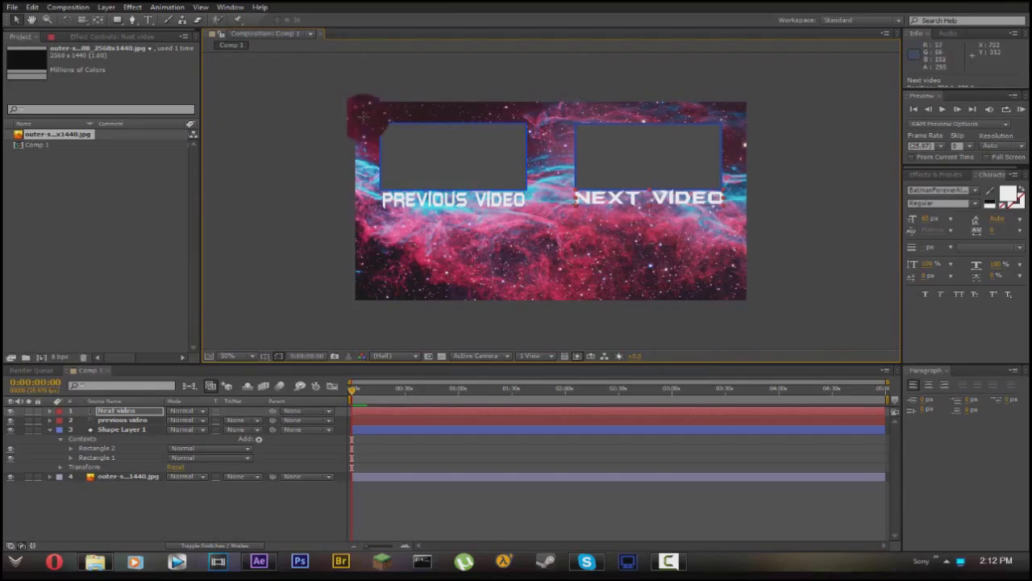
key("slash")
key("comma")
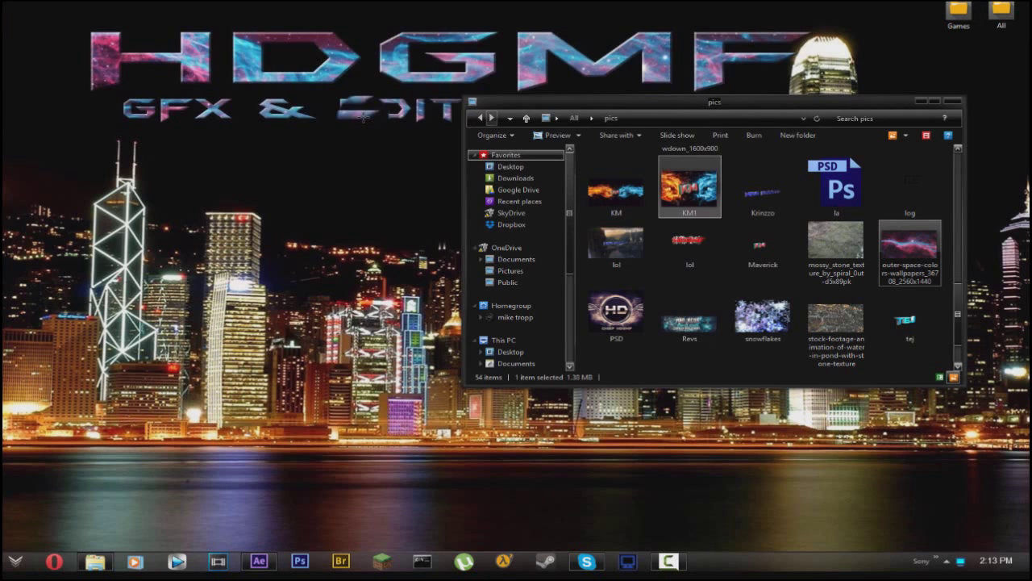
Step: Find the Untitled video in the vids folder inside the All folder and import it into the After Effects project
left_click(480, 119)
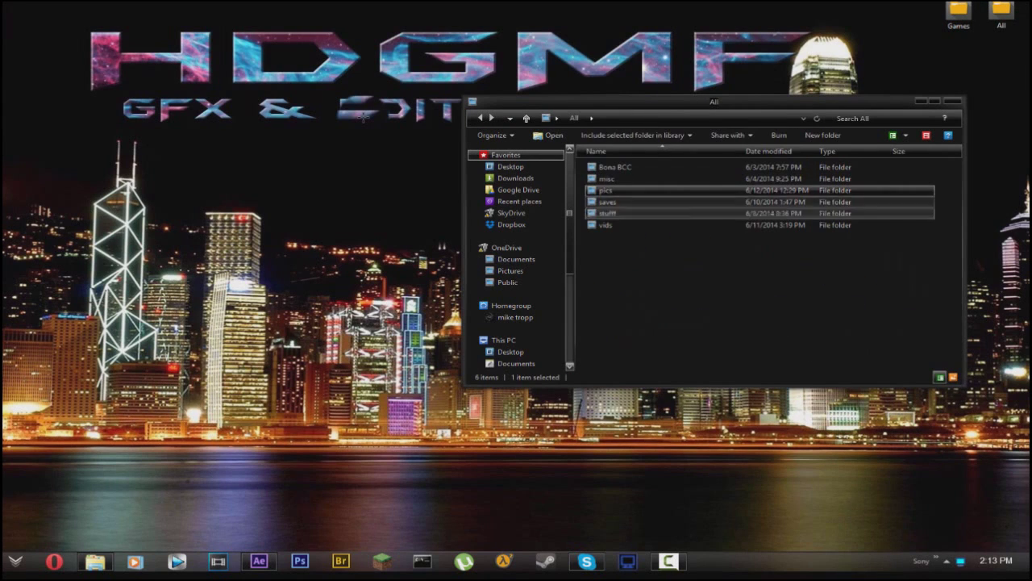
key("Down")
key("Down")
key("Return")
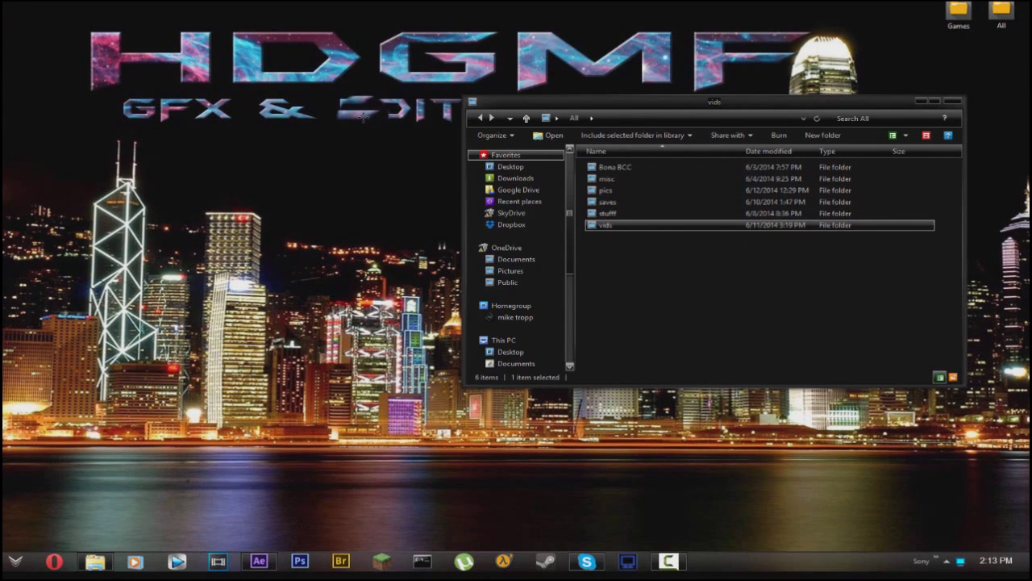
key("Down")
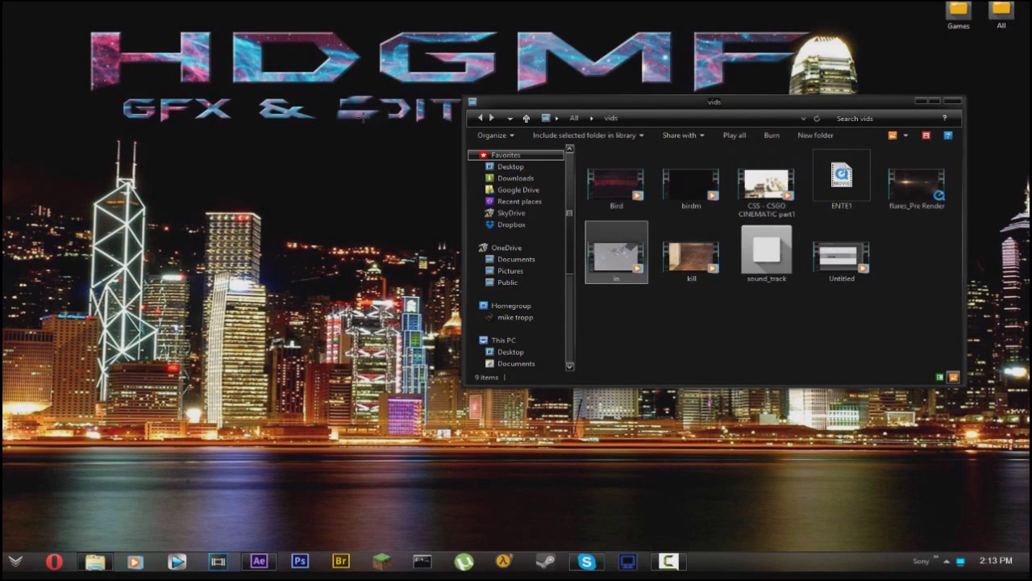
key("End")
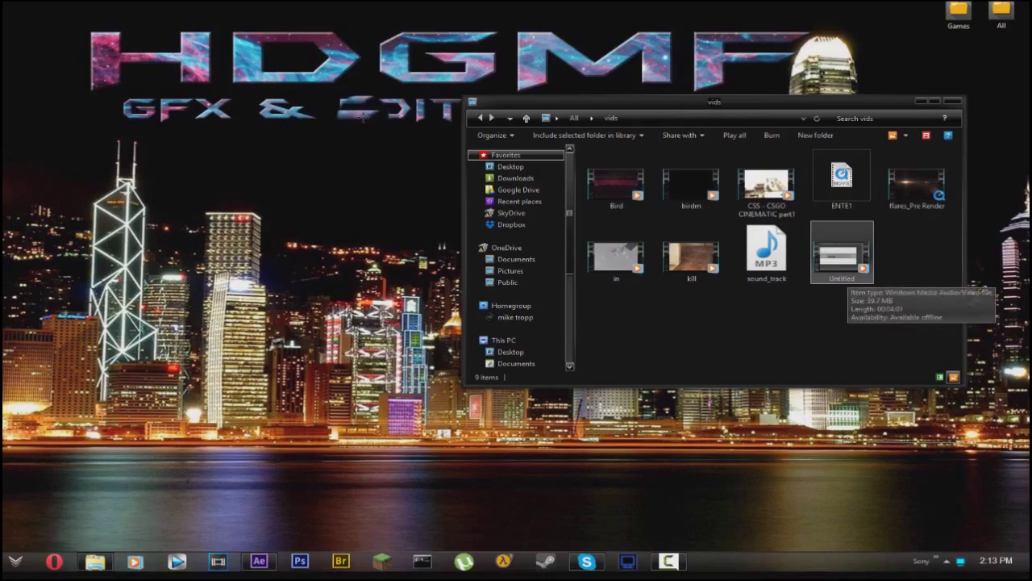
left_click_drag(841, 254, 113, 182)
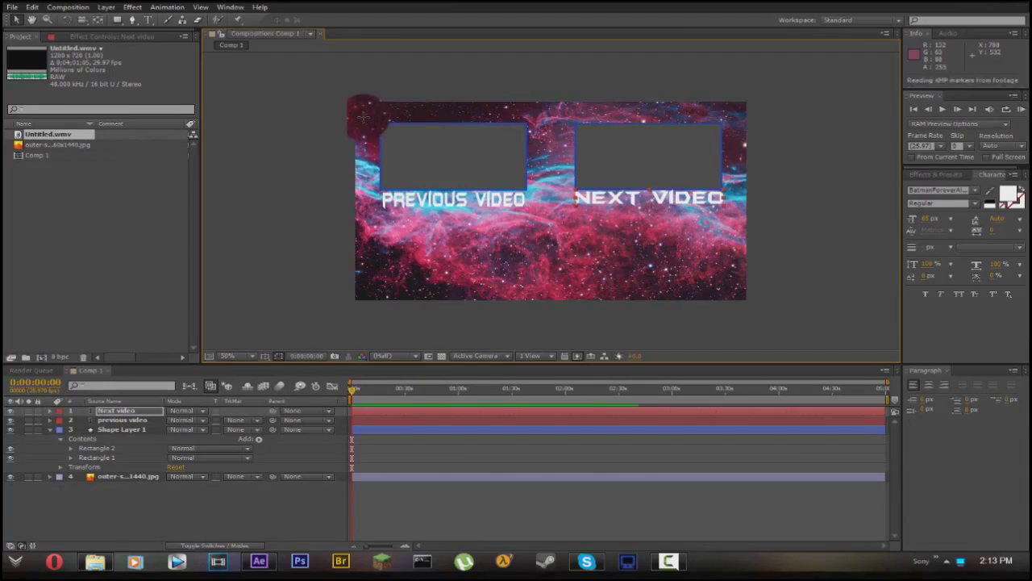
Step: Place Untitled.wmv in Comp 1 and order it directly below the two text layers, above Shape Layer 1
key("ctrl+slash")
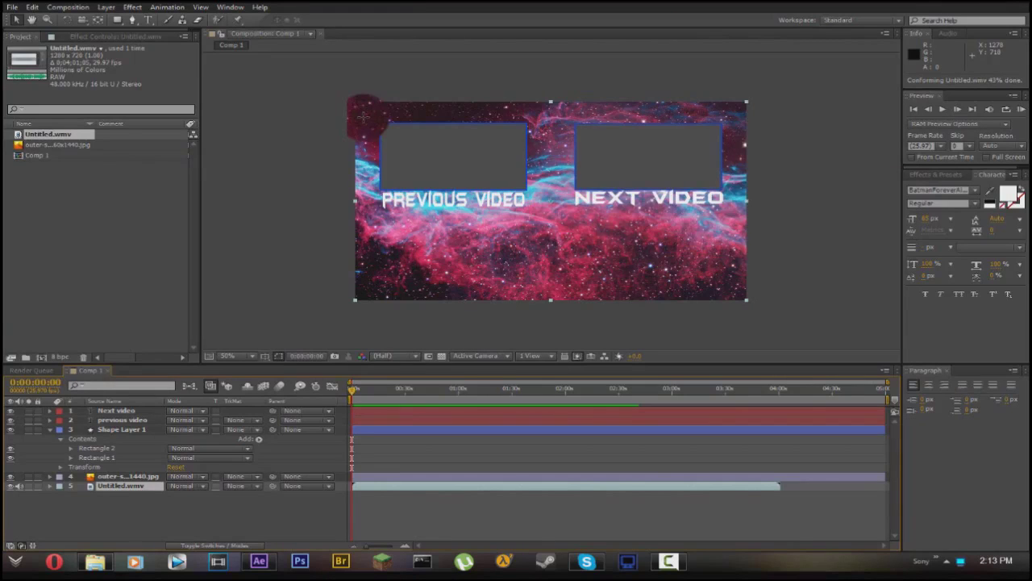
left_click_drag(121, 486, 121, 407)
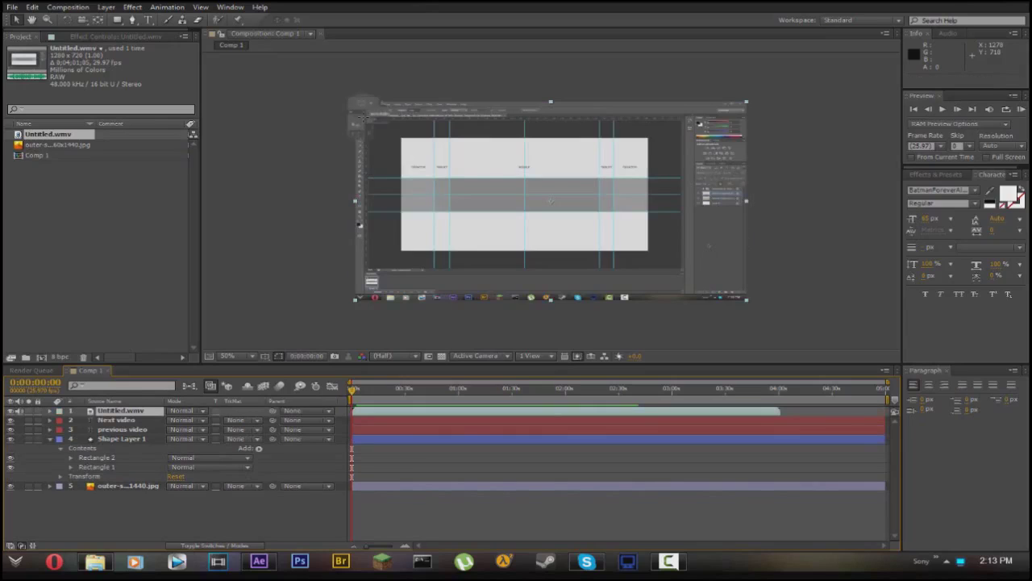
key("ctrl+bracketleft")
key("ctrl+bracketleft")
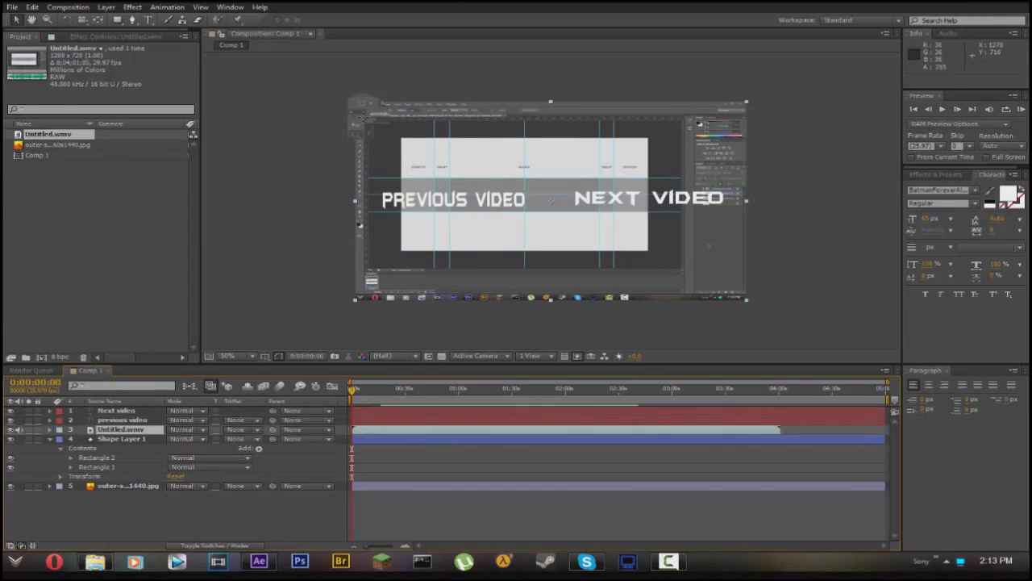
Step: Scale down the Untitled.wmv layer and position it to fill the rectangle above the "previous video" text
left_click_drag(746, 299, 611, 223)
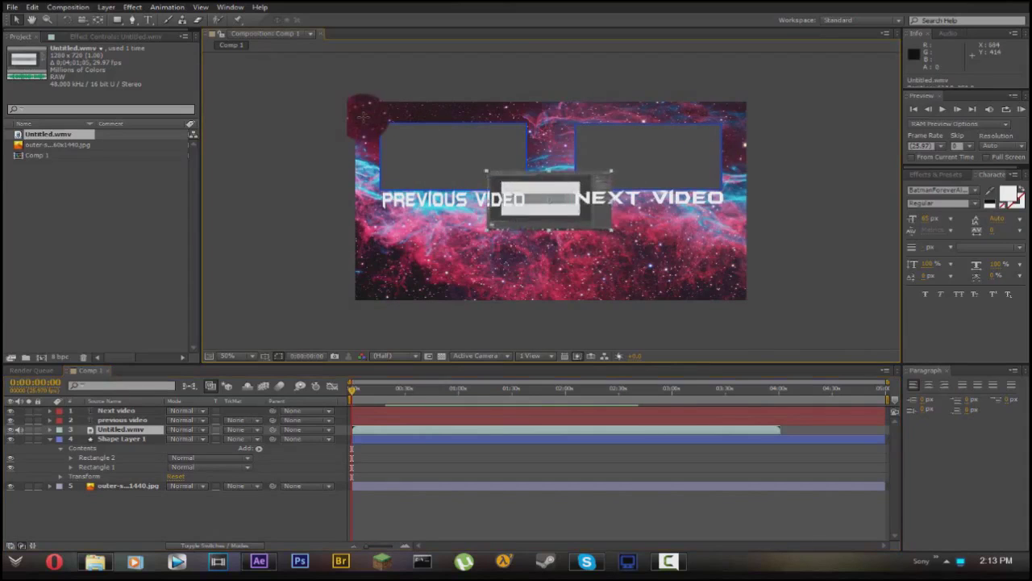
left_click_drag(542, 226, 507, 179)
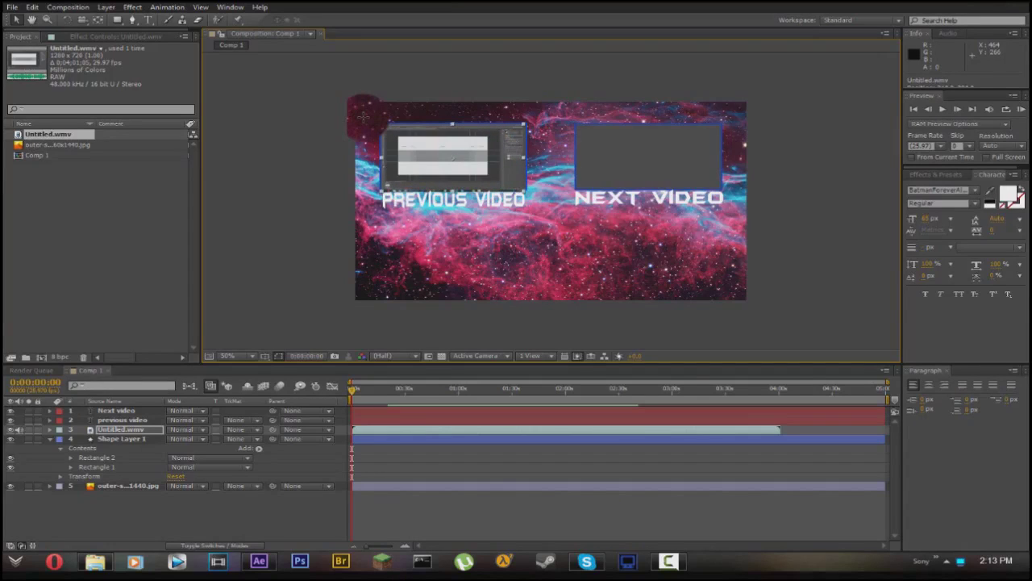
key("Up")
key("Right")
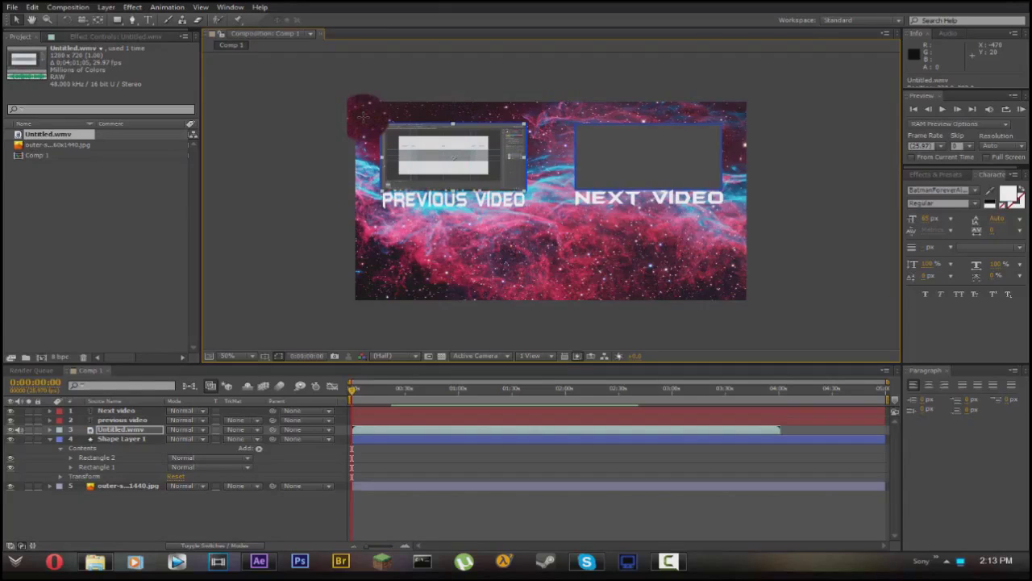
left_click(211, 516)
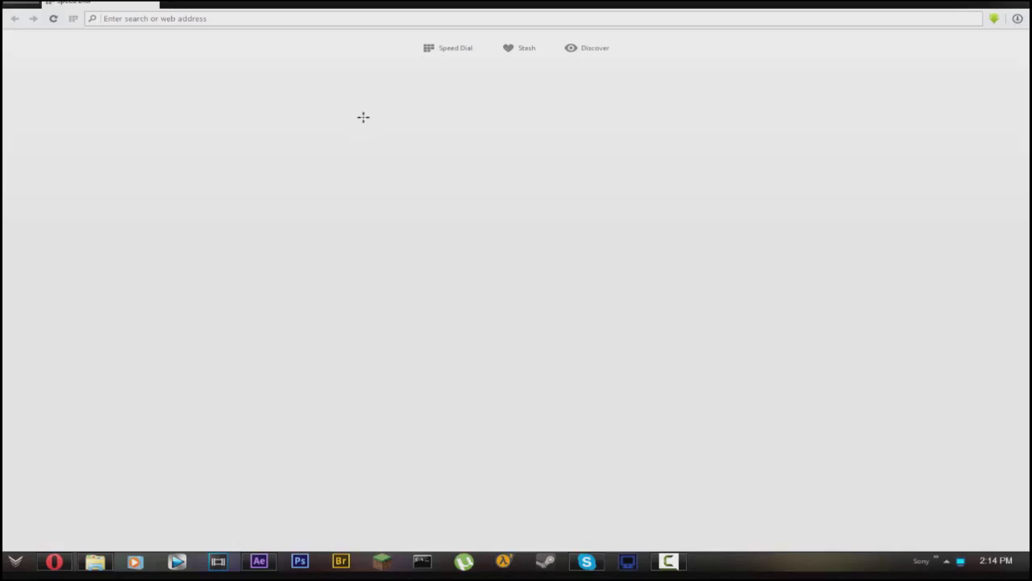
Step: Search Google for "erreor sign" to look for an error image for the empty rectangle
type("erreor")
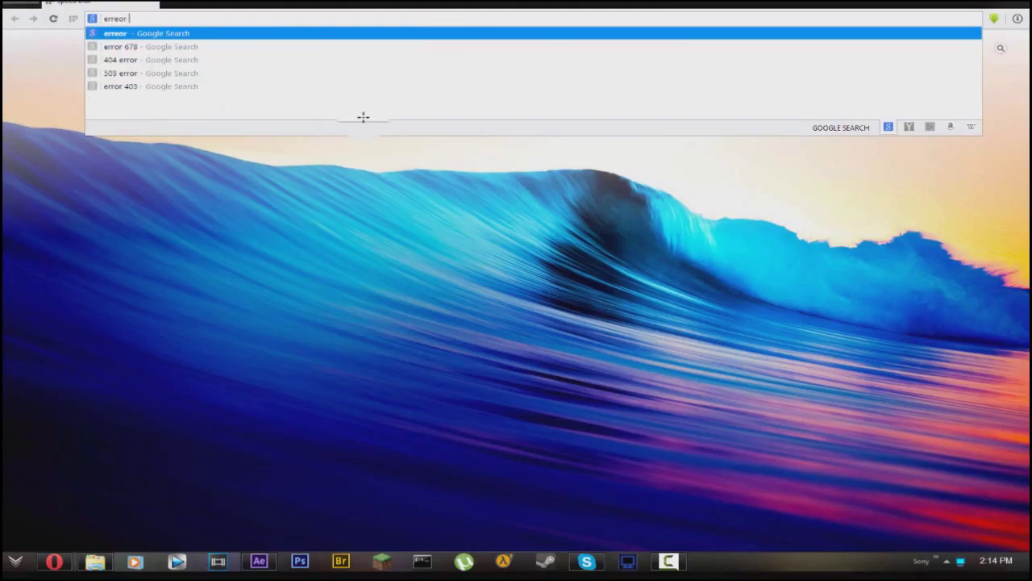
type(" si")
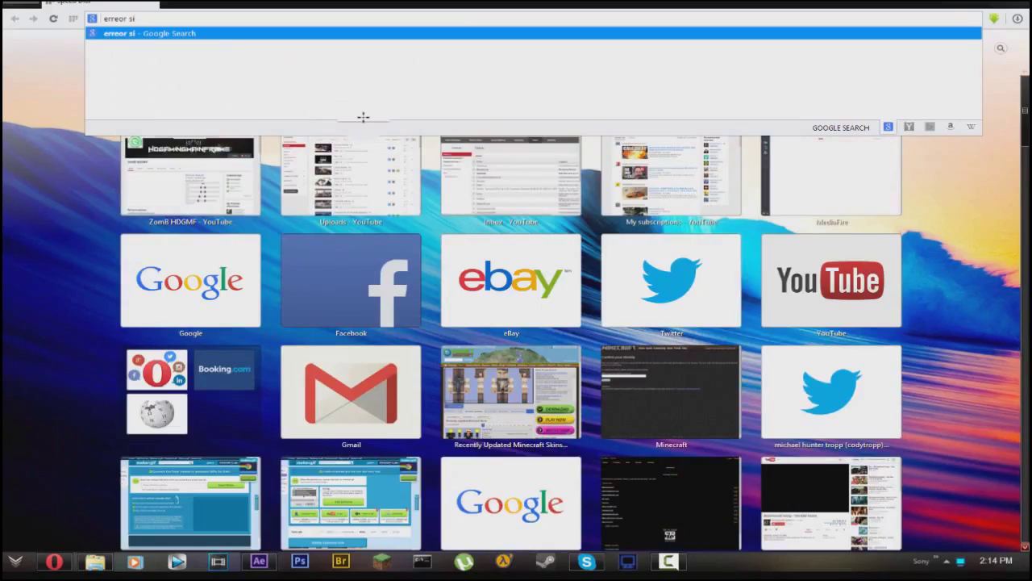
type("gn")
key("Return")
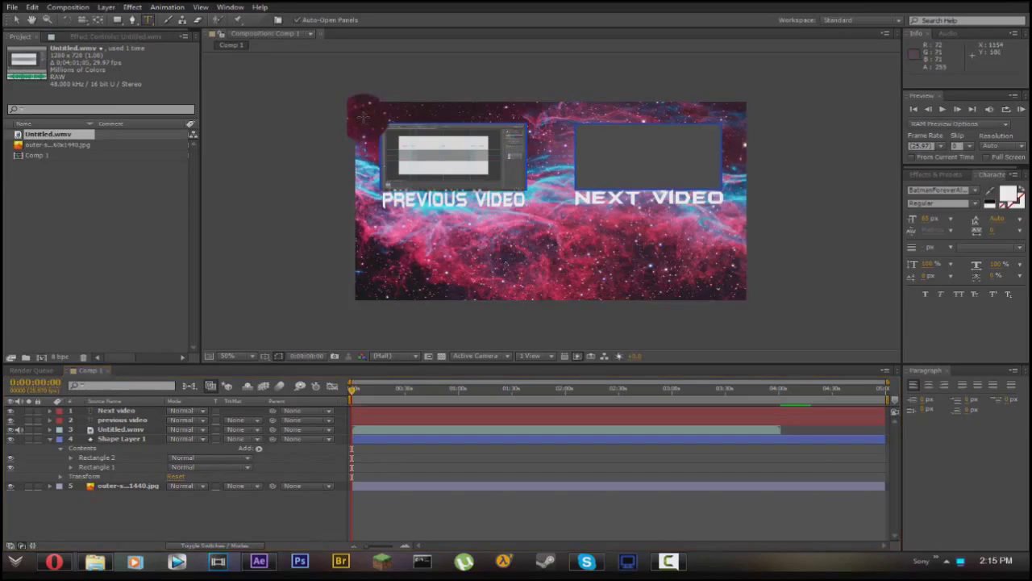
Step: Add "error 404" as a two-line text with 404 shifted under the word, and place it inside the rectangle above "Next video"
left_click(148, 20)
left_click(604, 172)
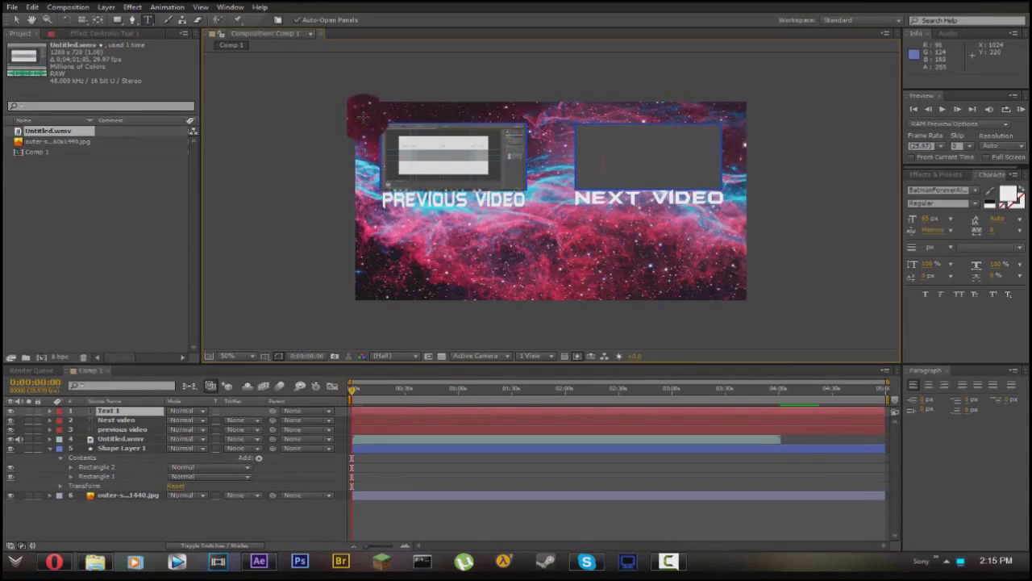
type("ER")
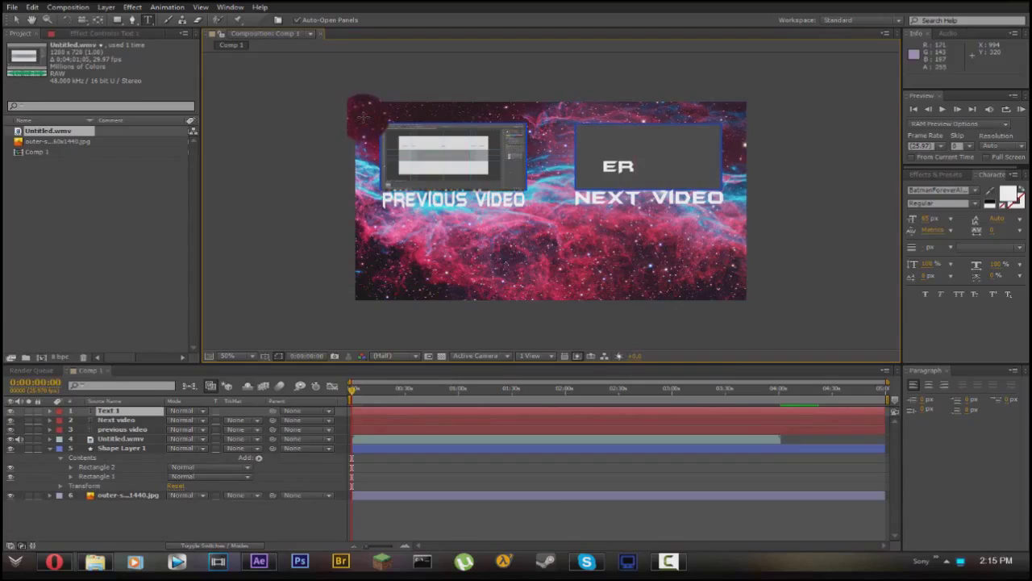
type("ROR")
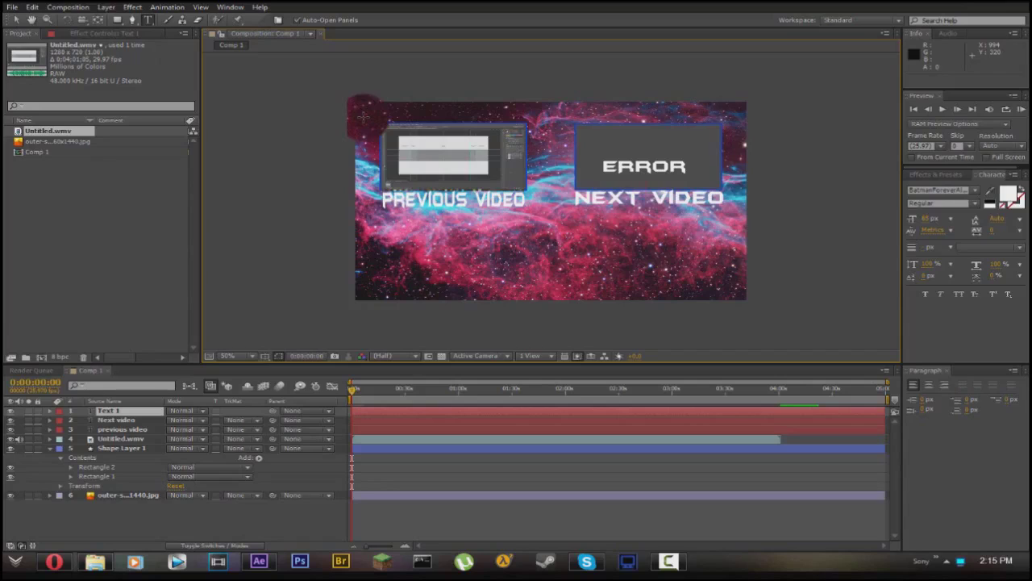
key("Return")
type("404")
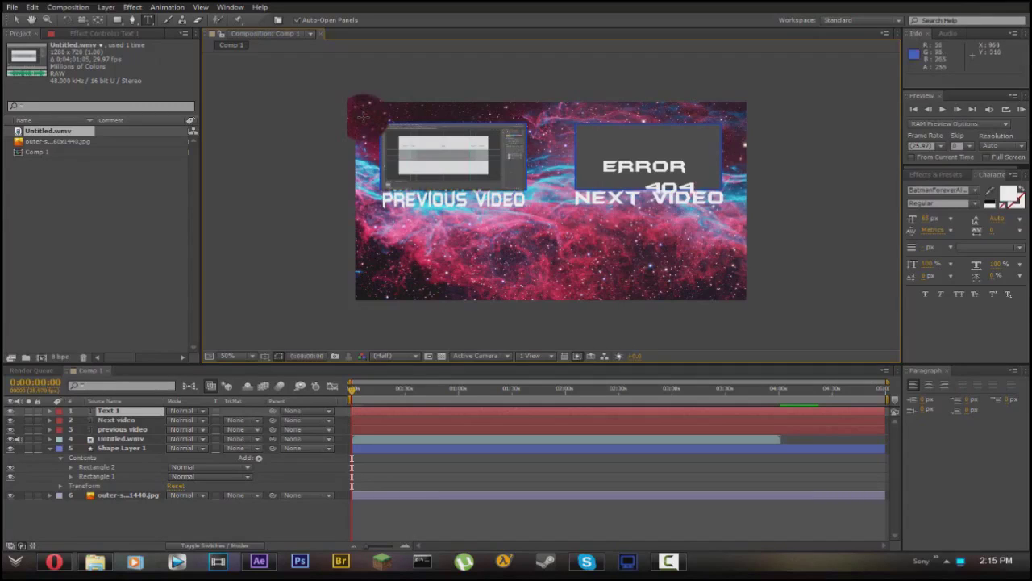
key("BackSpace")
key("BackSpace")
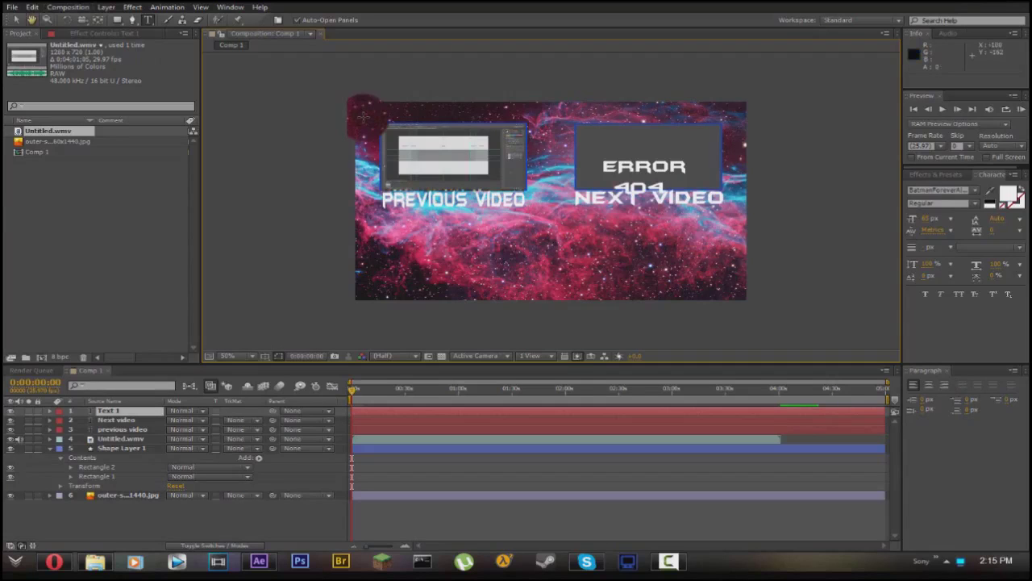
left_click(16, 20)
left_click_drag(666, 167, 668, 146)
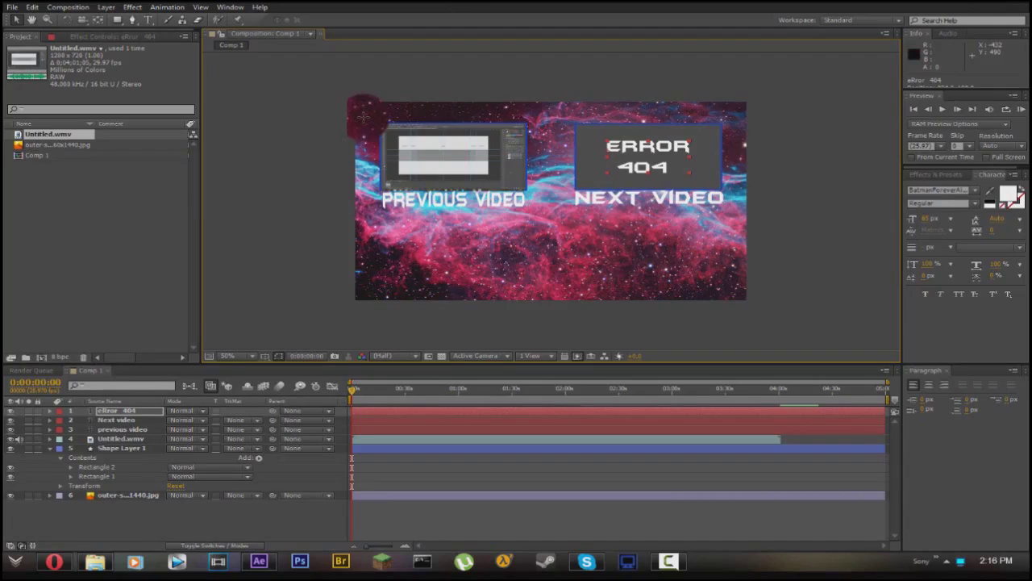
Step: Add the three-line text "Subscribe to be part of the tnt army" in the lower part of the composition
left_click(148, 20)
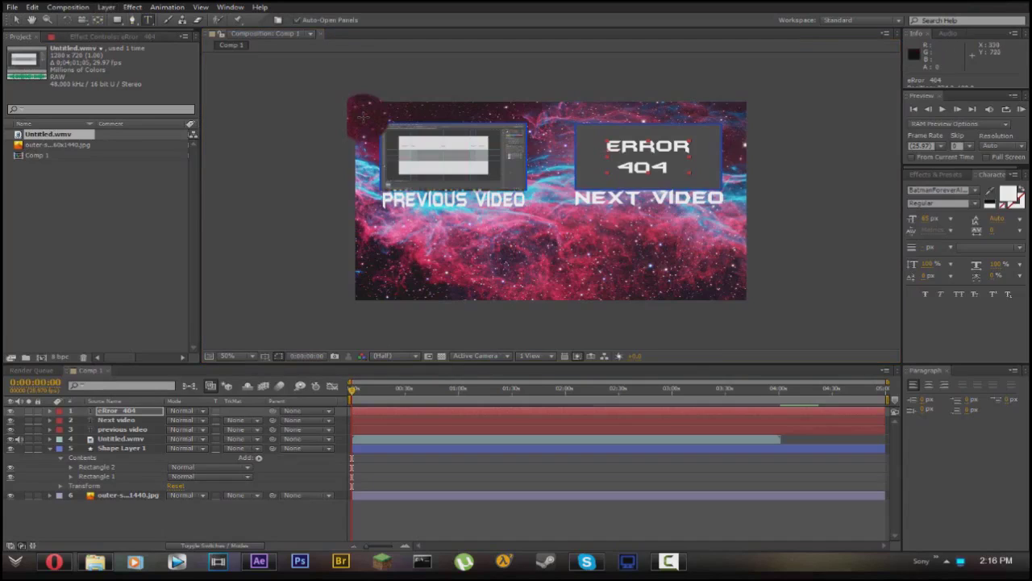
left_click(363, 117)
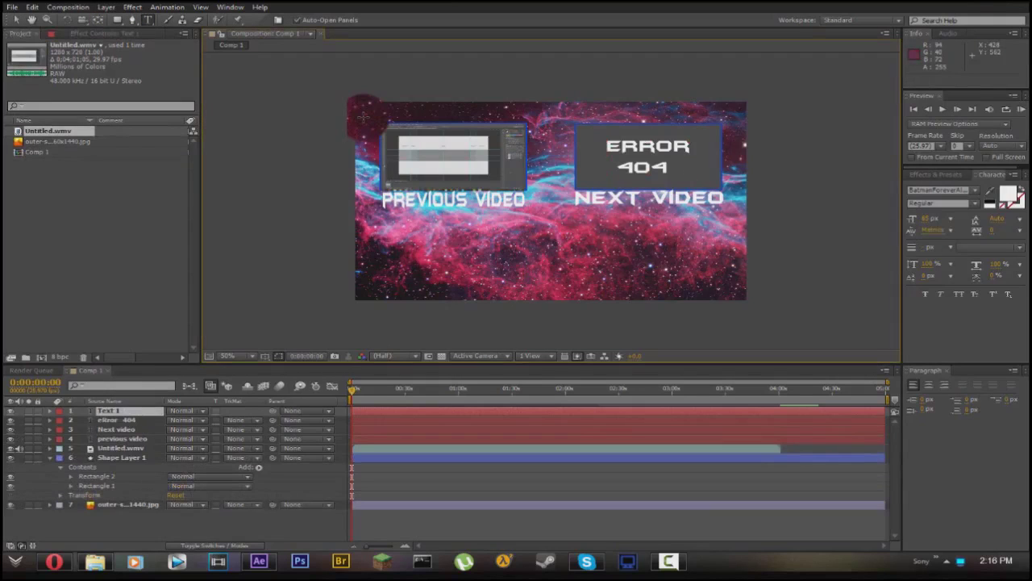
type("su")
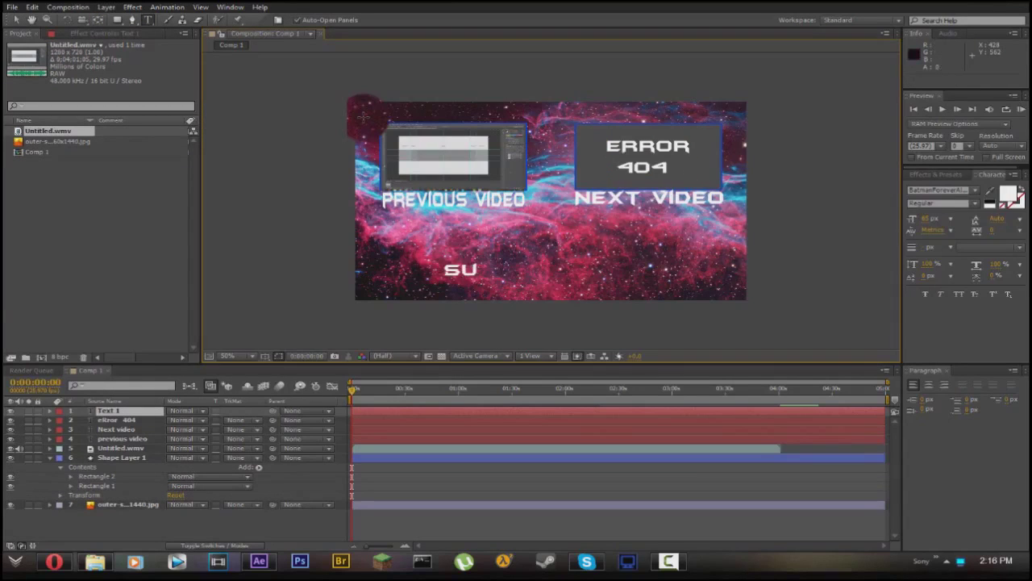
type("bscr")
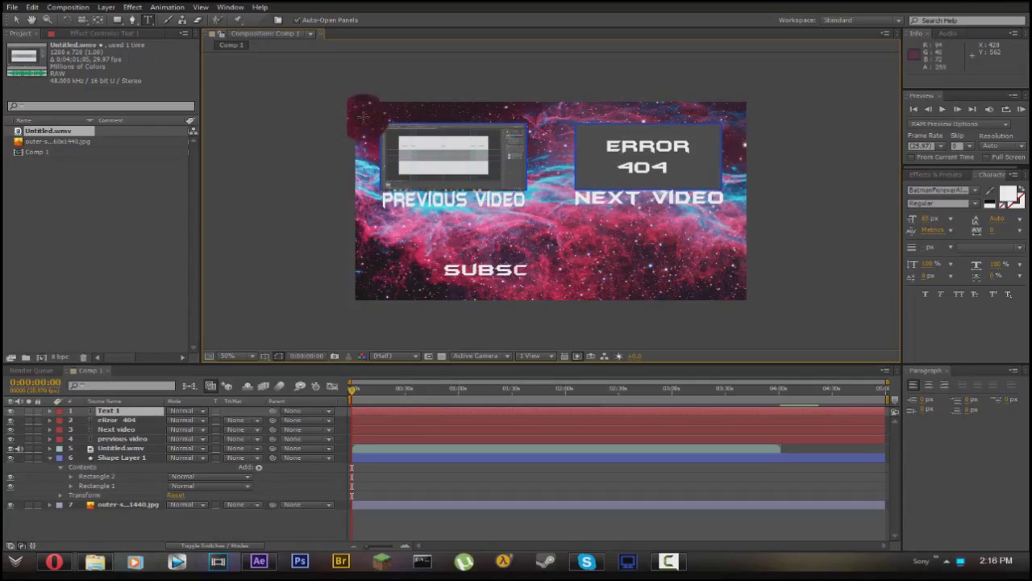
type("ibe")
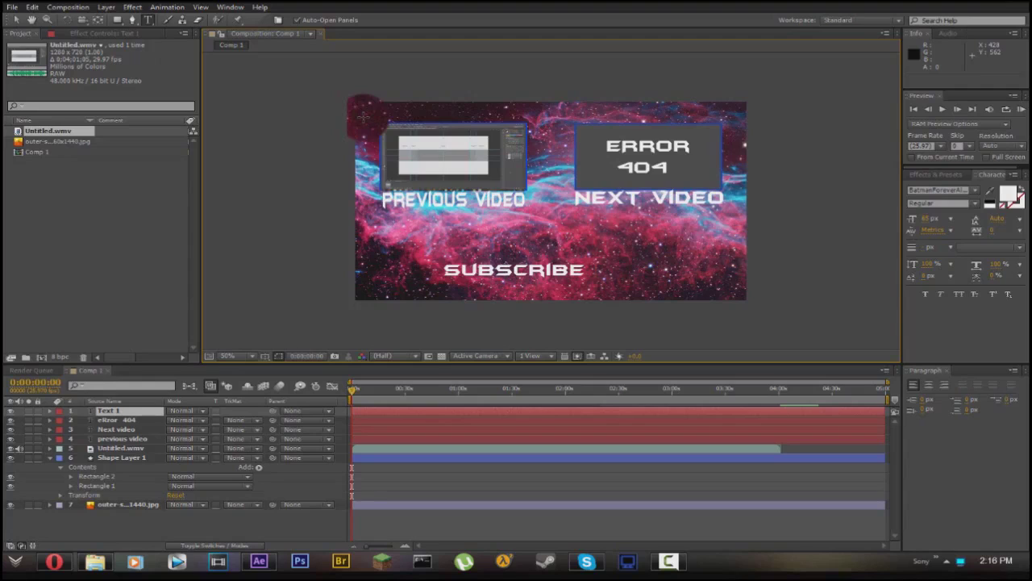
type(" to be")
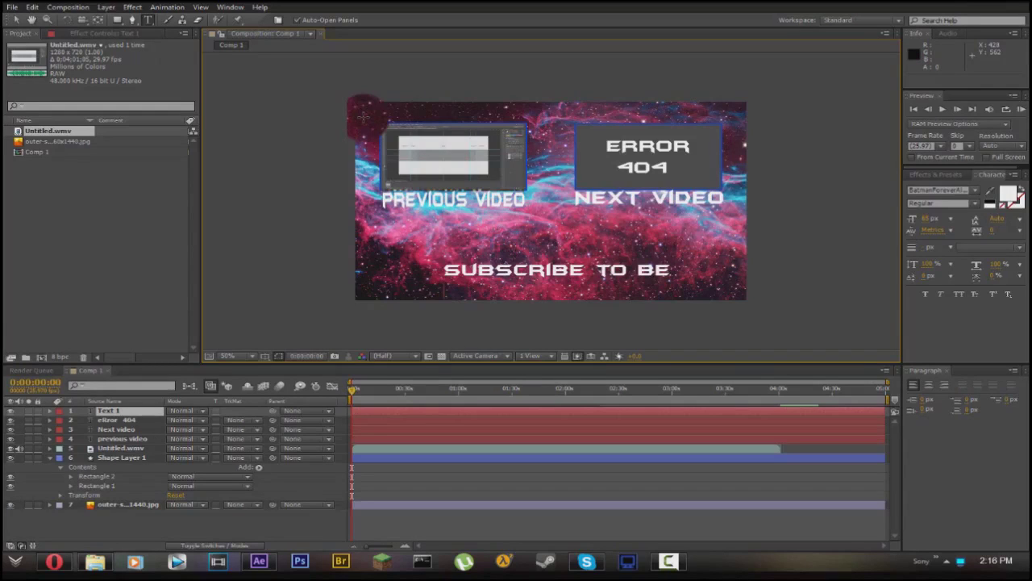
key("Return")
type("part of")
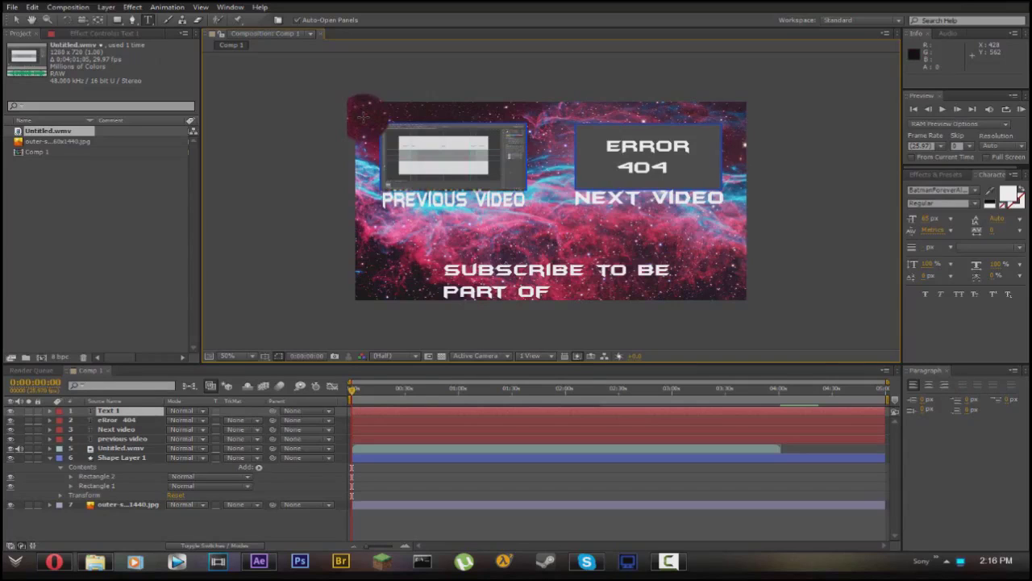
type(" the tnt")
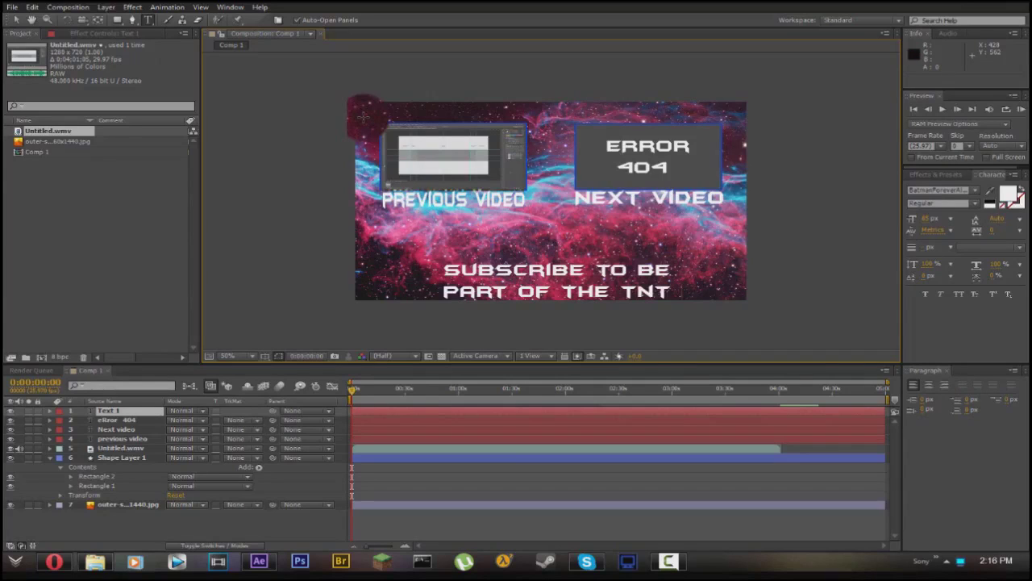
key("Return")
Step: Raise the subscribe text within the frame and centre its last line, "army", beneath the two lines above
left_click(16, 19)
left_click_drag(448, 289, 452, 270)
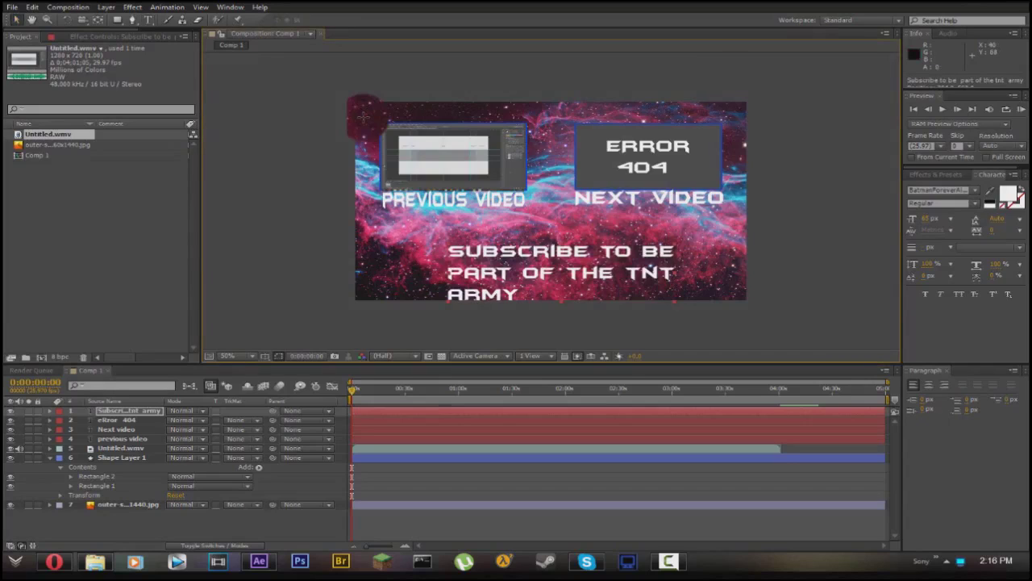
left_click(148, 19)
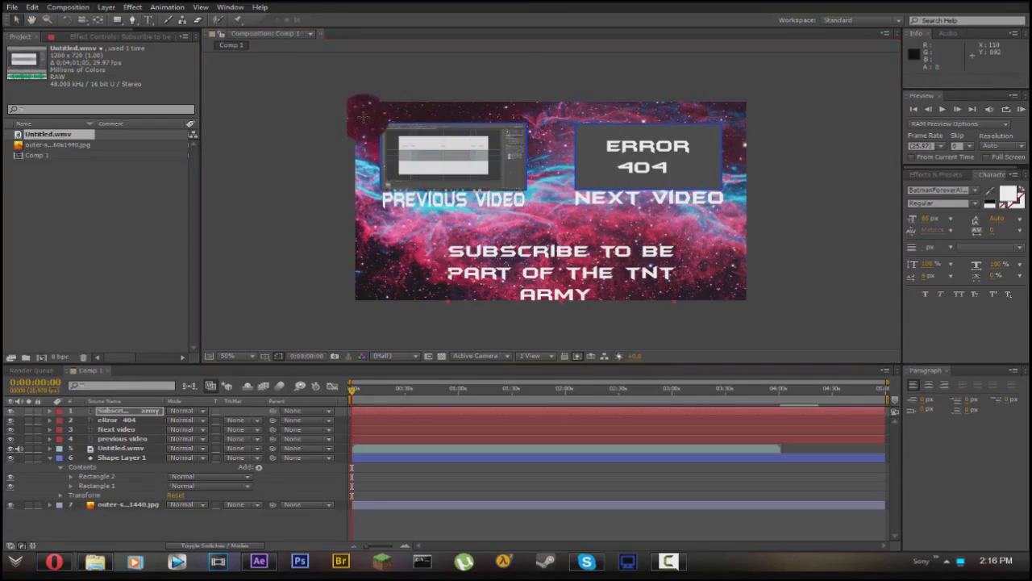
left_click(395, 524)
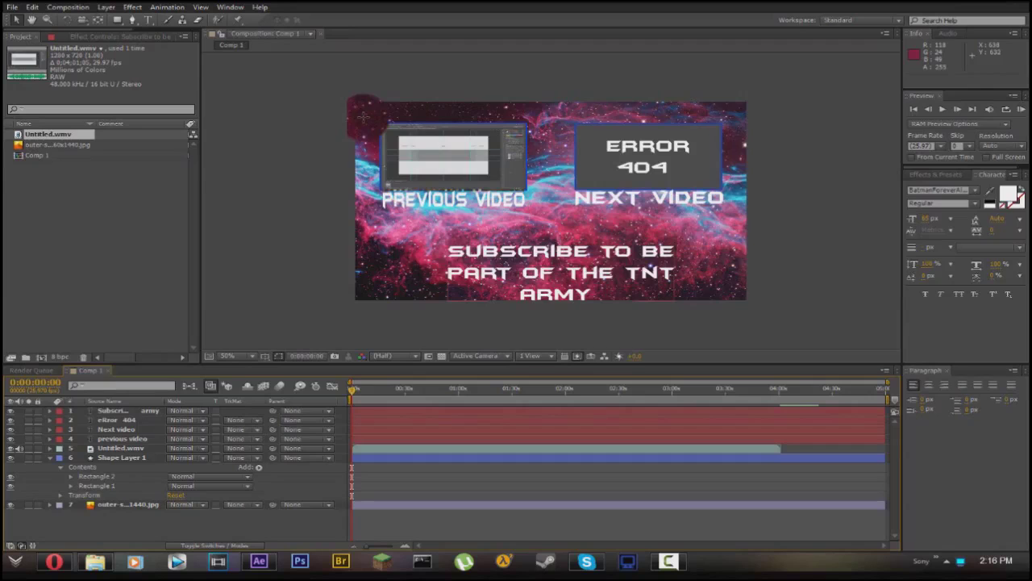
left_click_drag(550, 277, 548, 275)
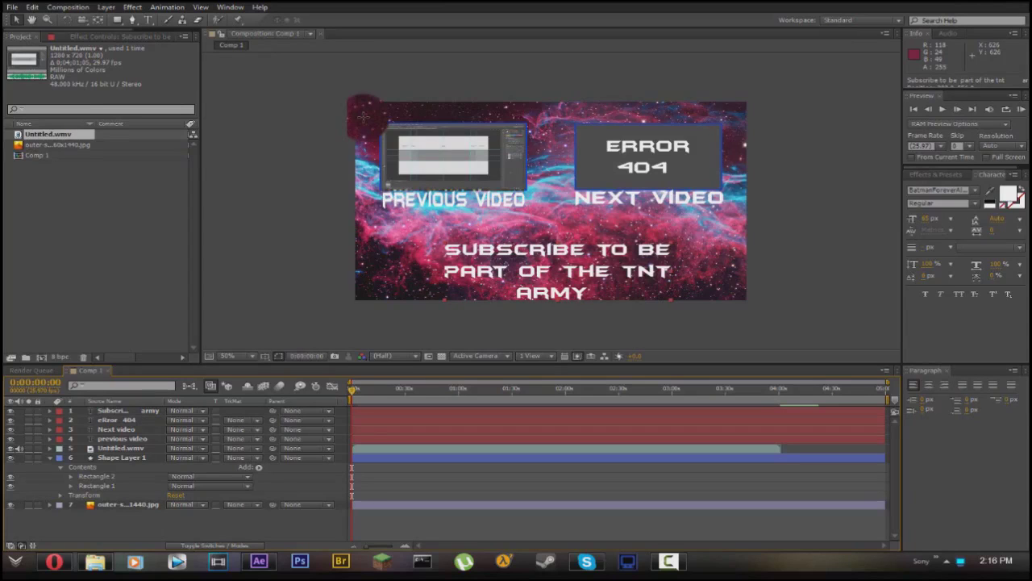
Step: Centre the subscribe text horizontally in the composition using the grid as a guide, and hide the grid again
left_click(264, 355)
left_click(286, 393)
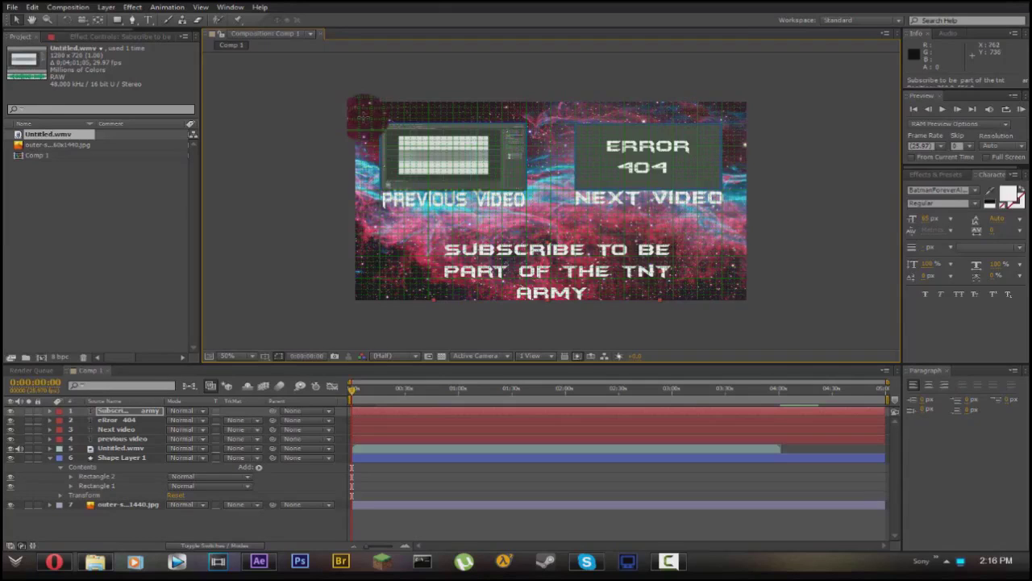
left_click_drag(588, 303, 578, 303)
left_click(265, 356)
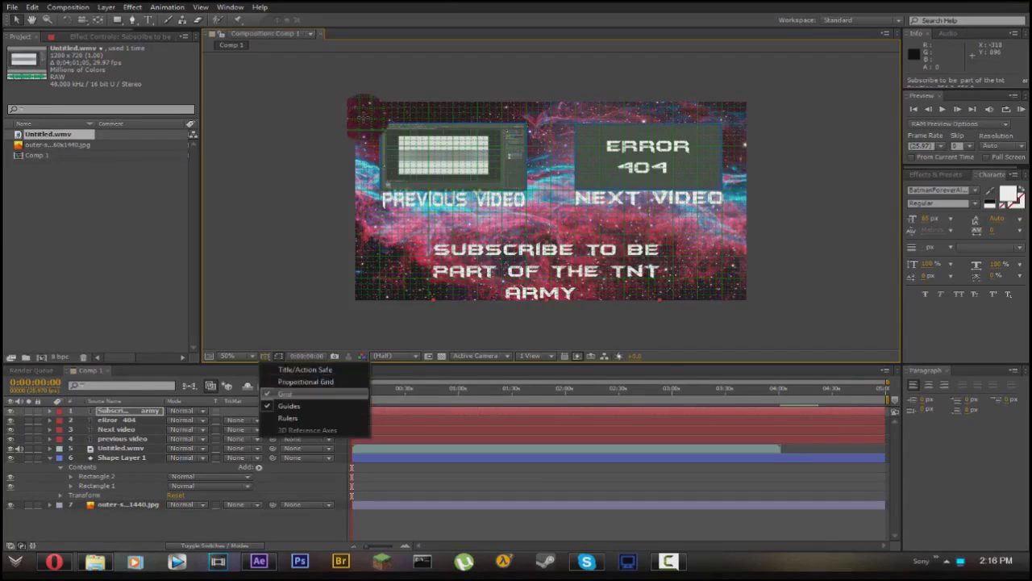
left_click(268, 393)
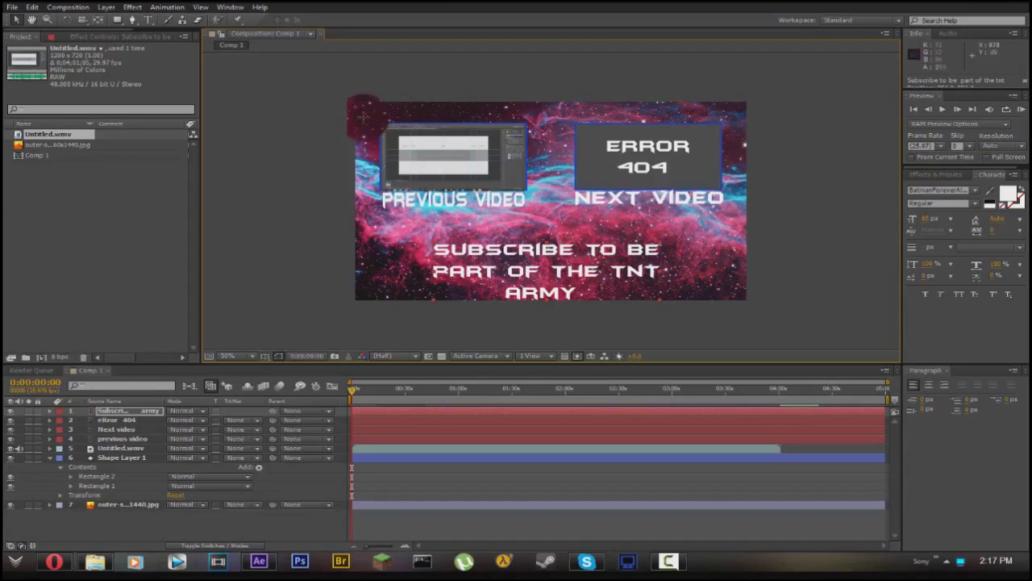
Step: Find the twitter image in the pics folder inside the All folder and try to import it into the After Effects project
left_click(121, 36)
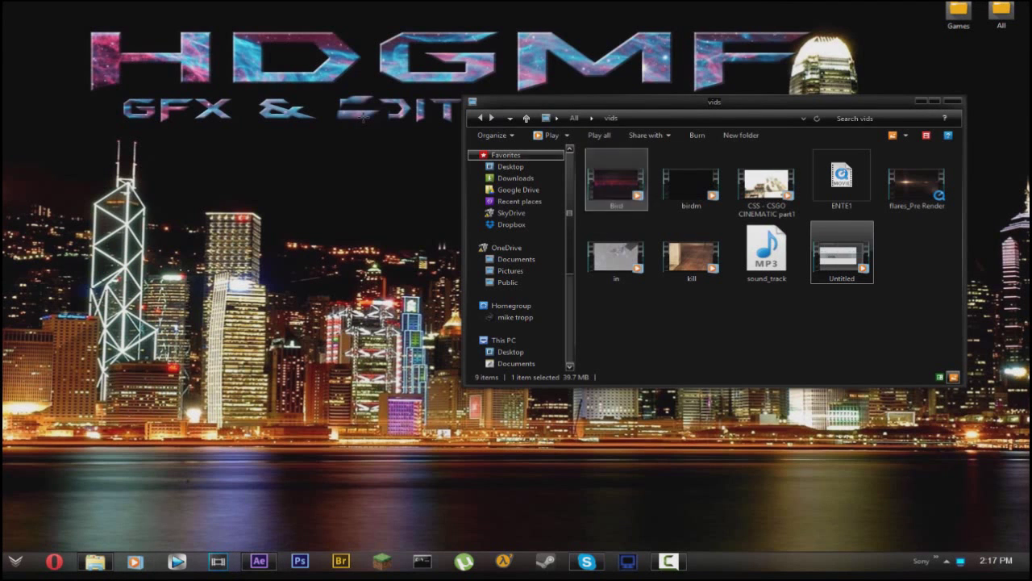
left_click(480, 119)
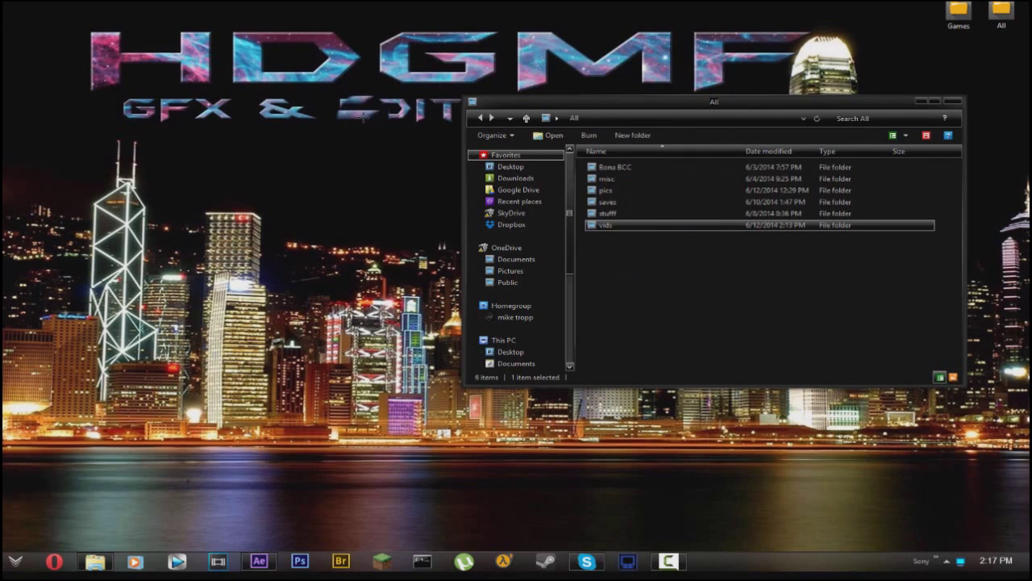
left_click(615, 190)
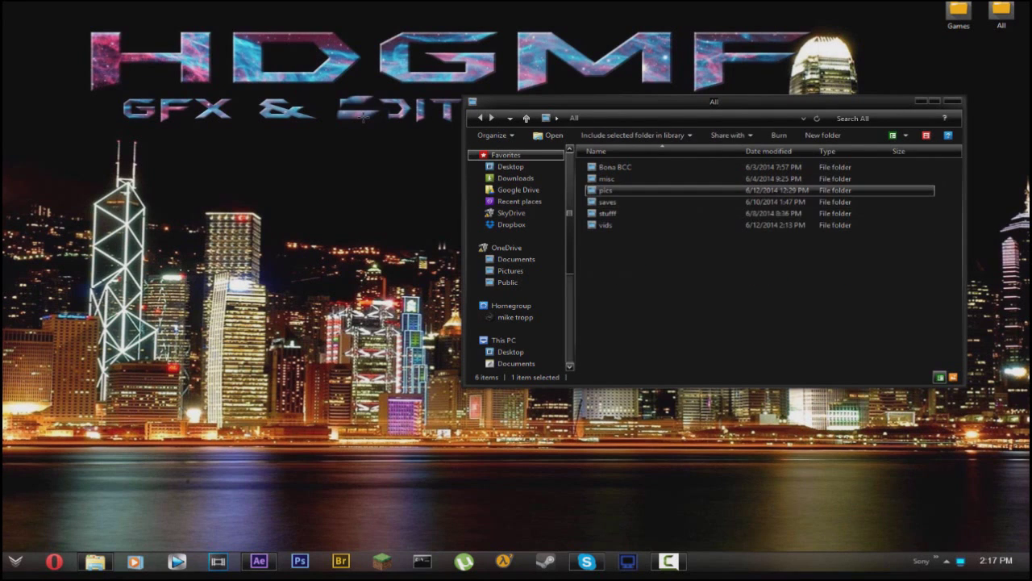
key("Return")
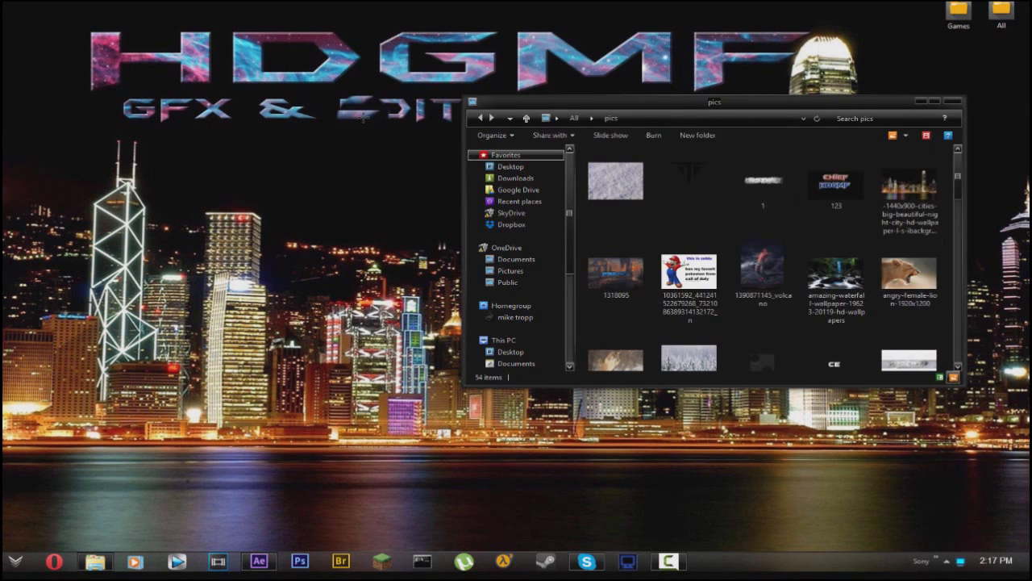
scroll(762, 258, "down", 5)
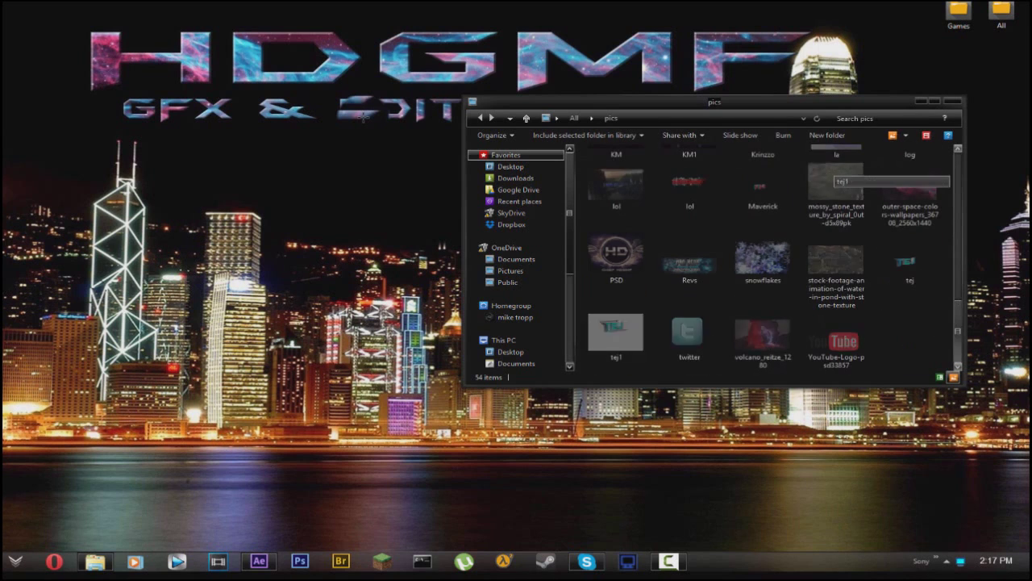
left_click(700, 362)
left_click_drag(700, 363, 214, 45)
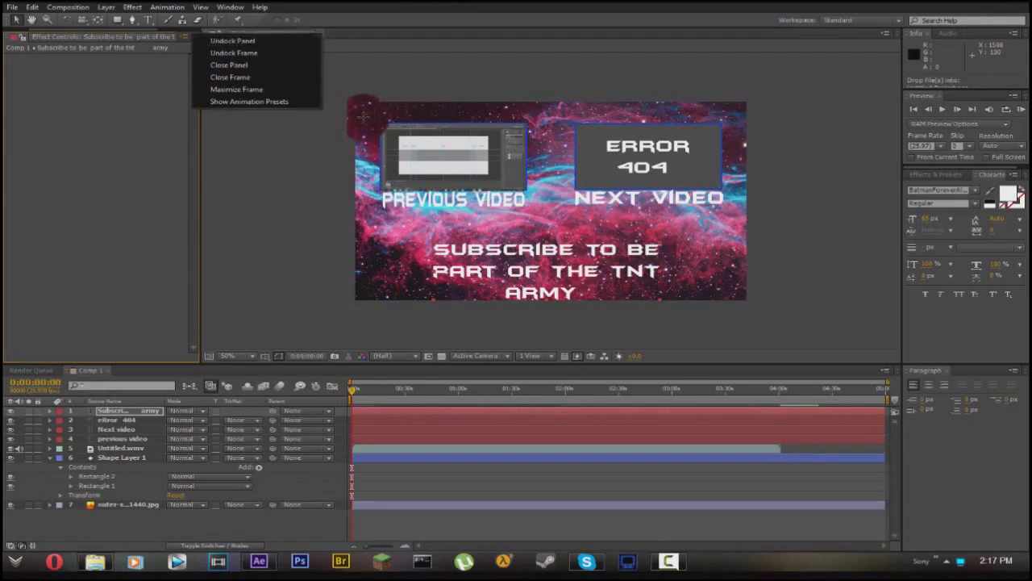
Step: Widen the Effect Controls panel group and show the project's file list in it
key("Escape")
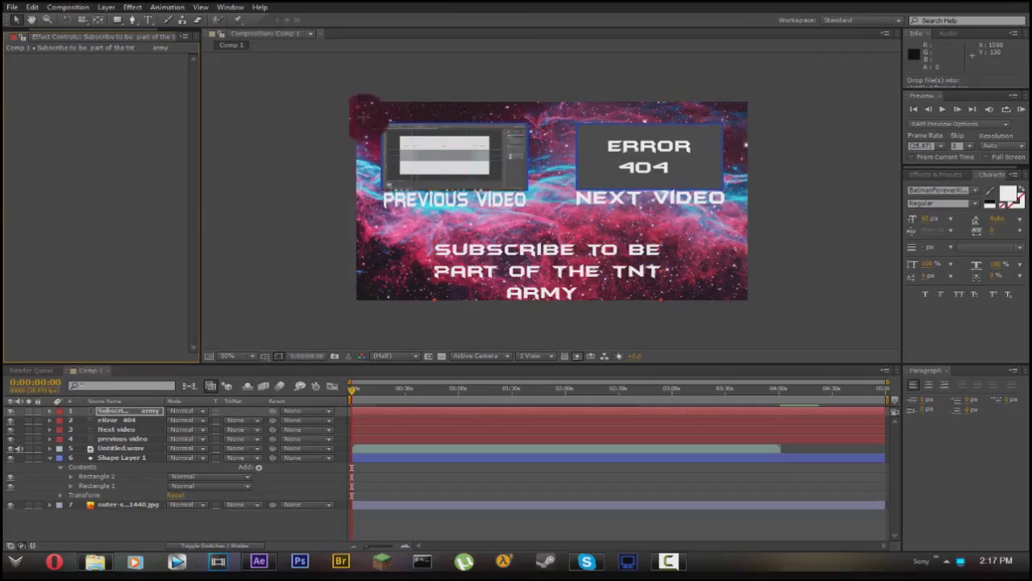
left_click_drag(201, 198, 296, 198)
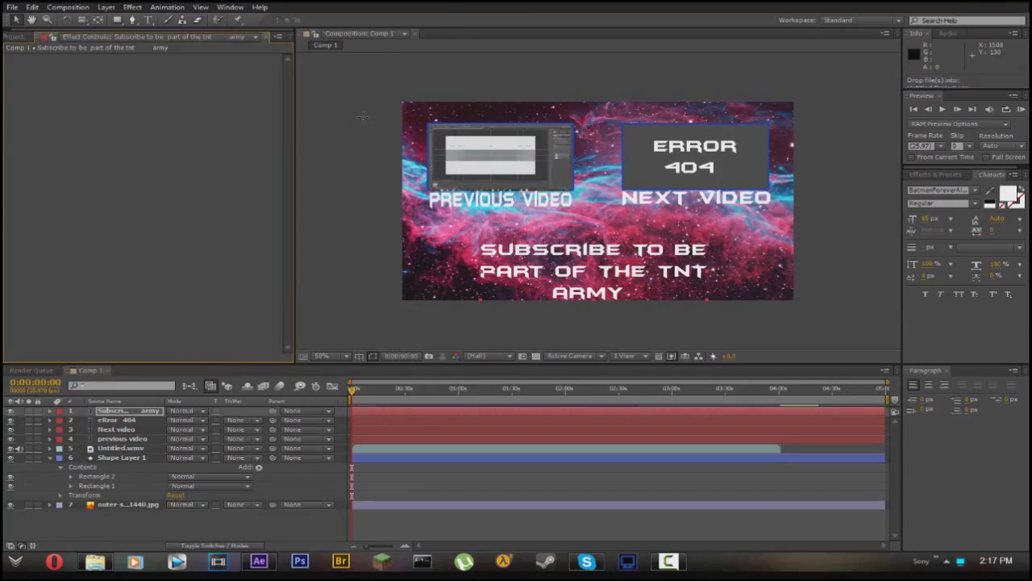
left_click(15, 37)
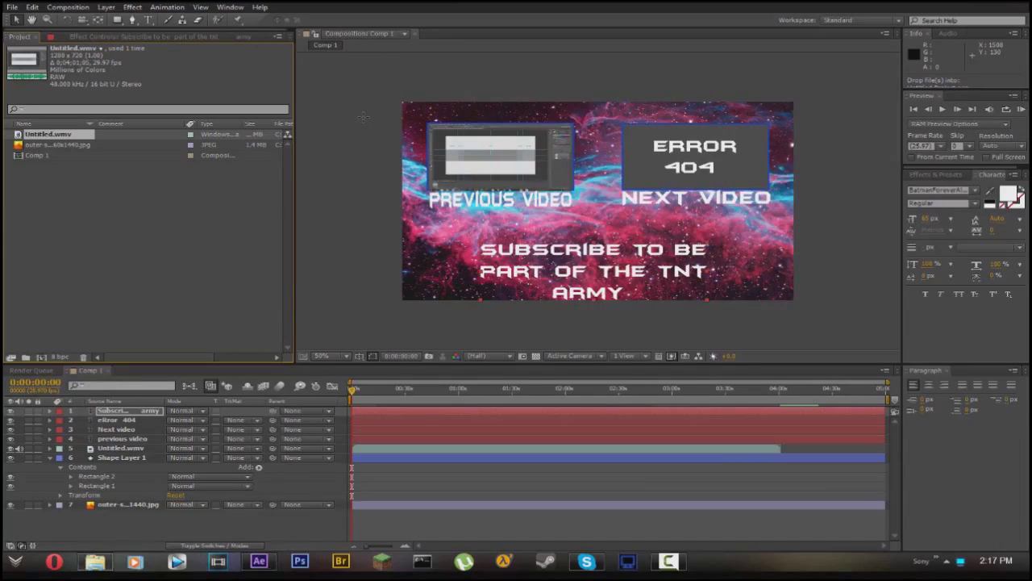
Step: Import the twitter image from the pics folder into the After Effects project
left_click(95, 561)
left_click_drag(690, 335, 133, 242)
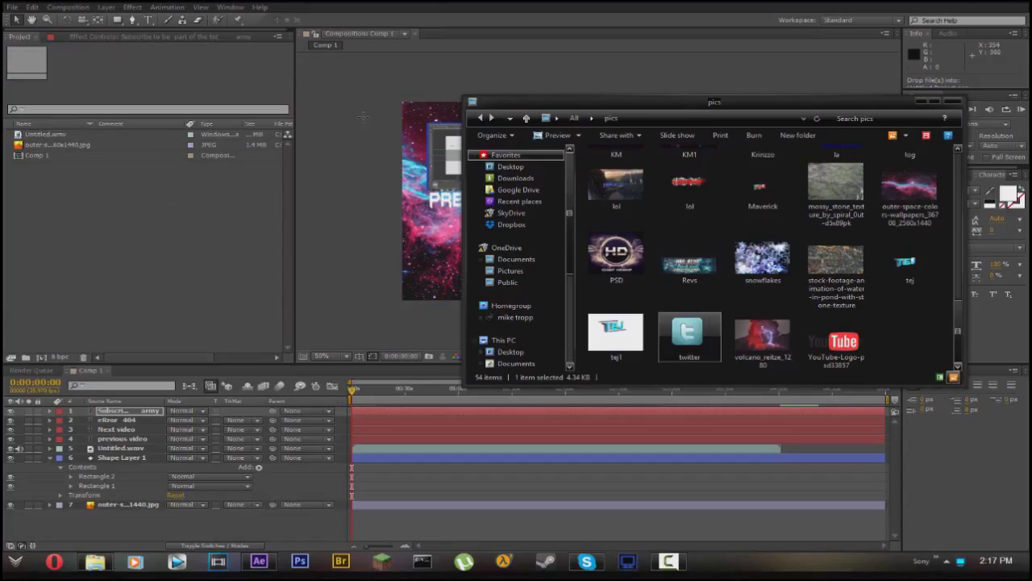
left_click(921, 102)
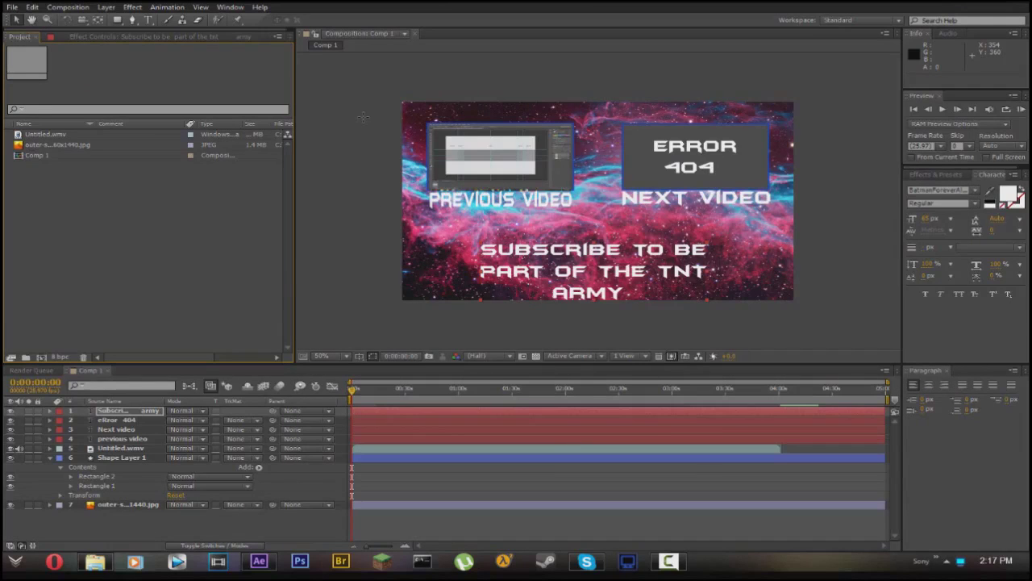
left_click(96, 561)
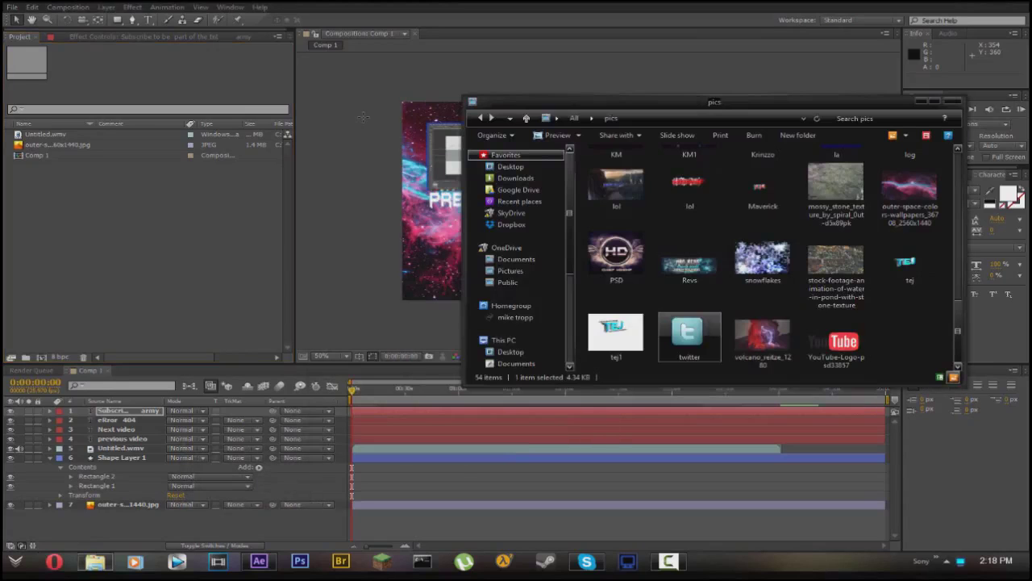
left_click_drag(689, 335, 49, 229)
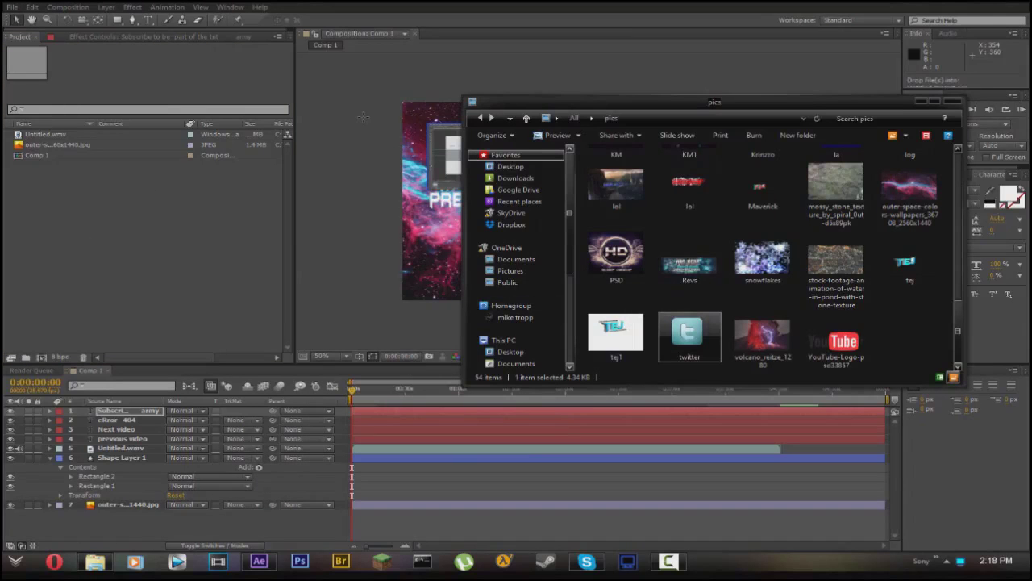
left_click(364, 117)
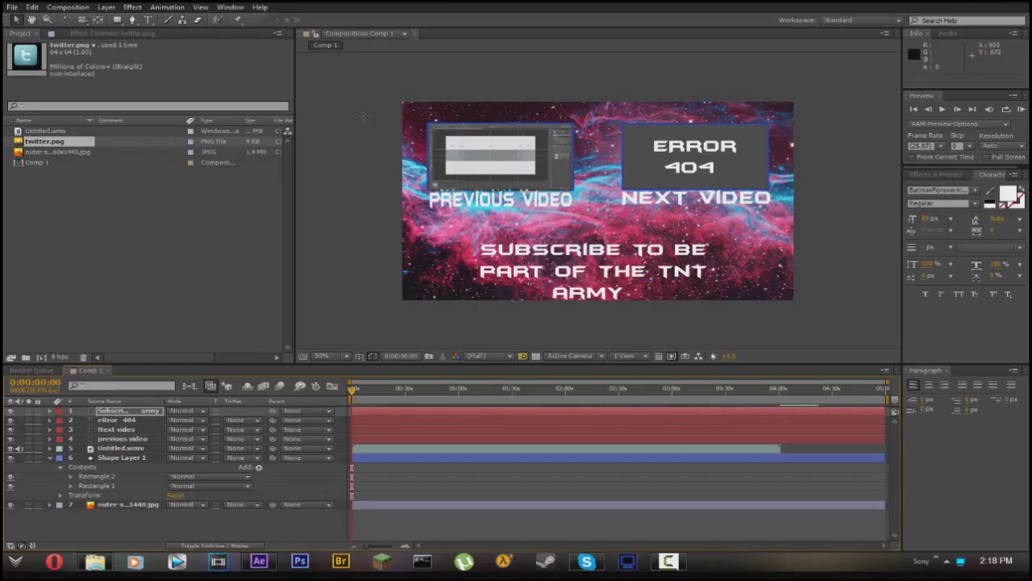
Step: Add twitter.png to Comp 1 above the Untitled.wmv layer and place the icon beside the subscribe text
left_click_drag(44, 142, 118, 514)
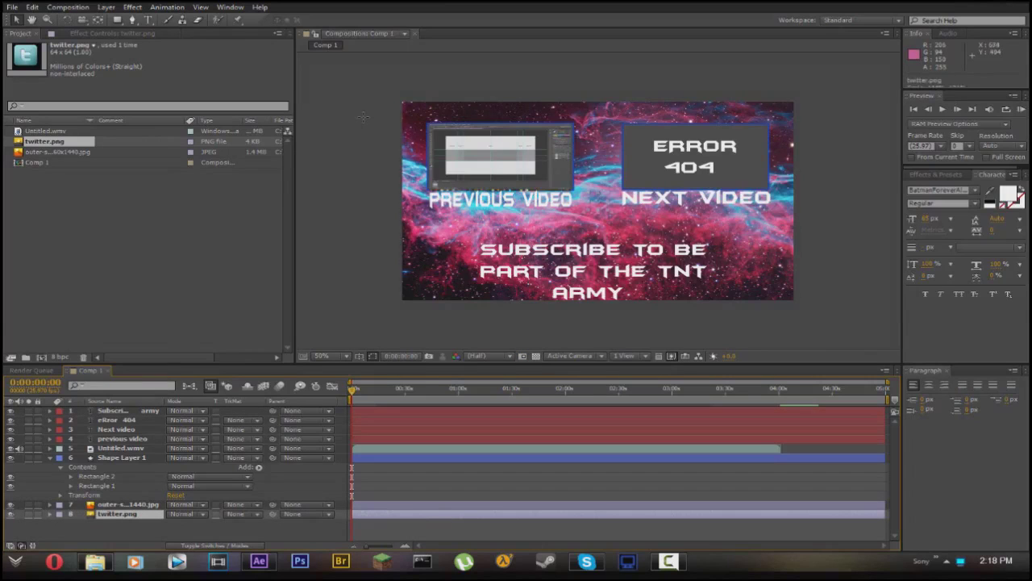
left_click(364, 117)
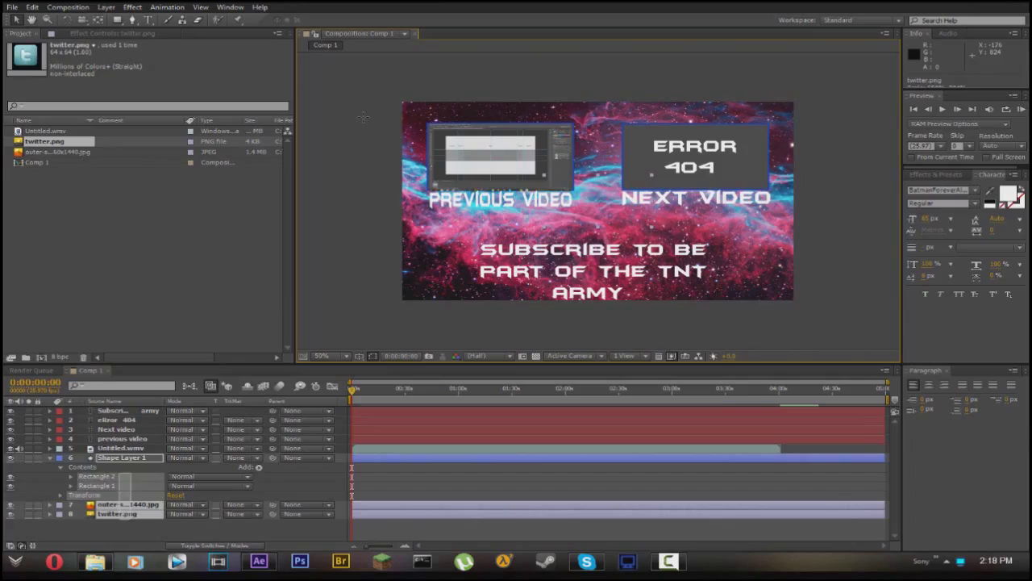
left_click_drag(117, 513, 121, 444)
left_click_drag(592, 199, 744, 239)
key("Return")
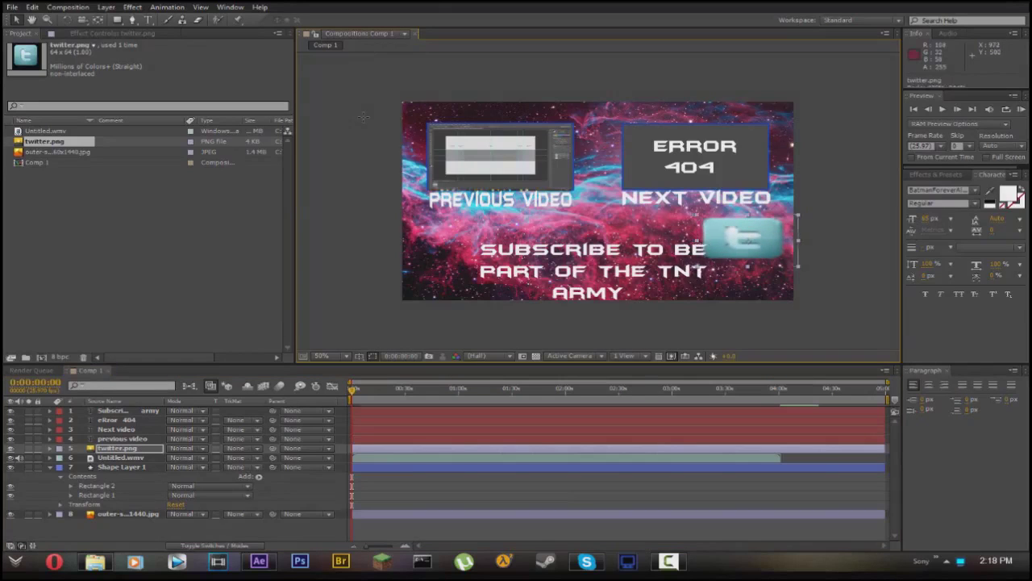
Step: Shrink the twitter icon in width and height to a small badge beside the subscribe text
left_click_drag(799, 240, 778, 240)
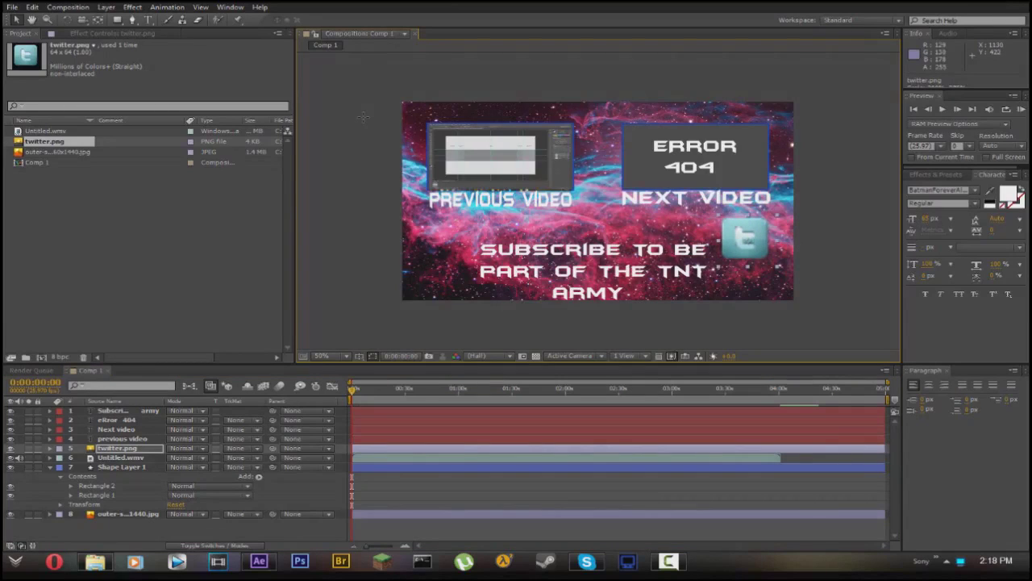
key("ctrl+shift+z")
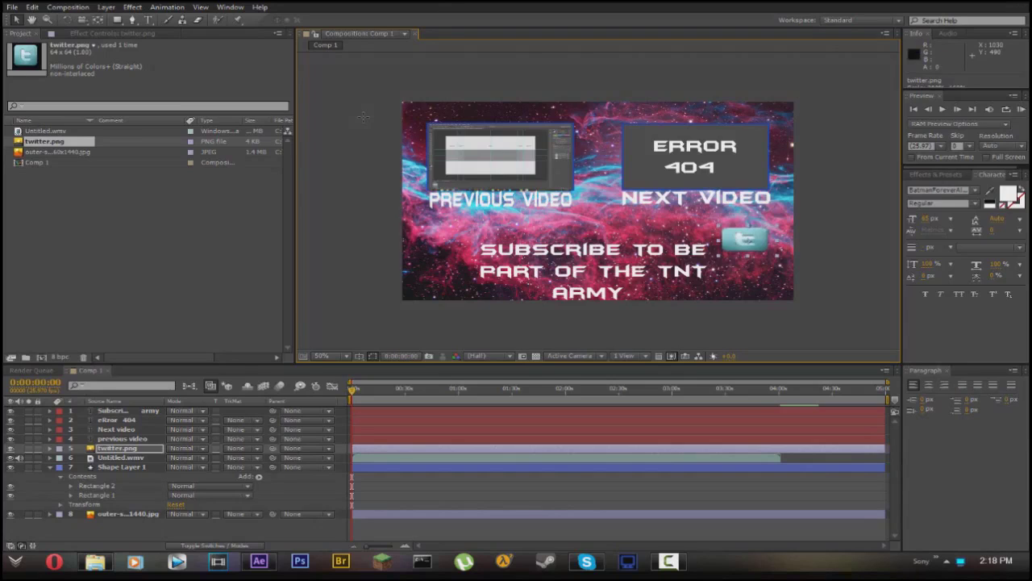
key("ctrl+z")
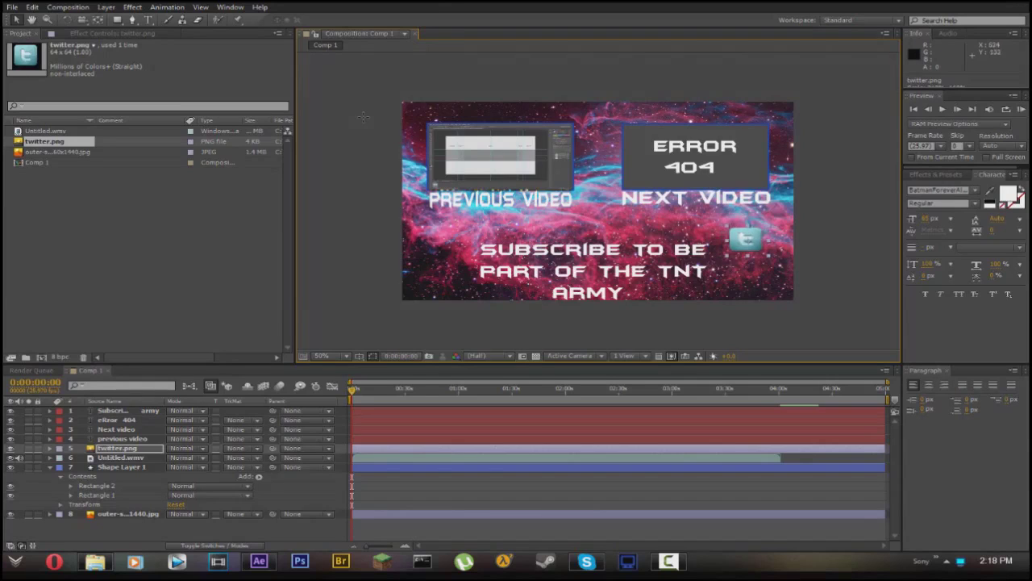
Step: Move the twitter icon up beneath the end of the Next Video caption, fine-tune its position and deselect it
left_click_drag(760, 235, 781, 220)
key("Up")
key("Left")
key("Left")
key("Up")
key("Up")
key("Left")
key("Left")
key("Up")
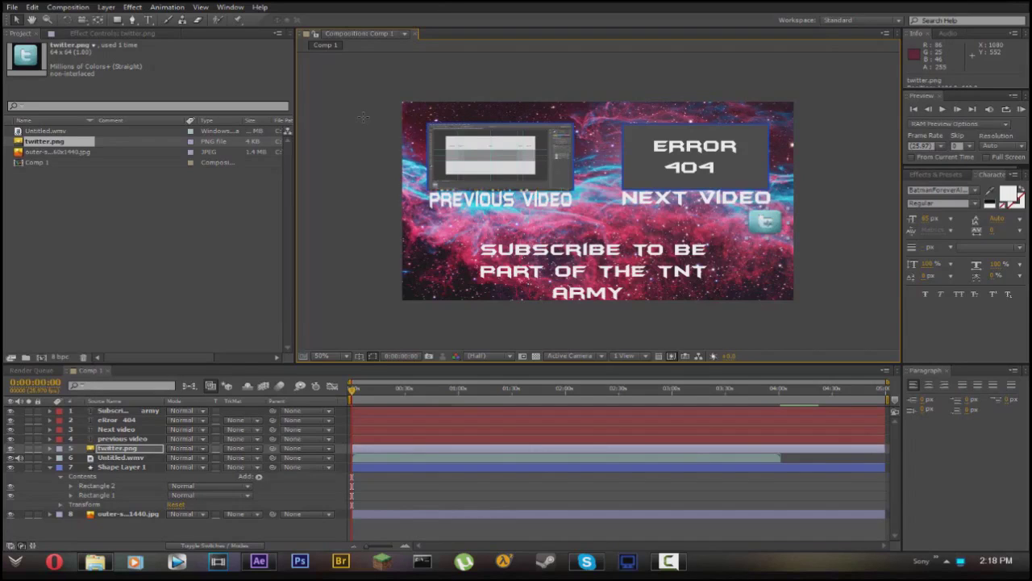
left_click(363, 117)
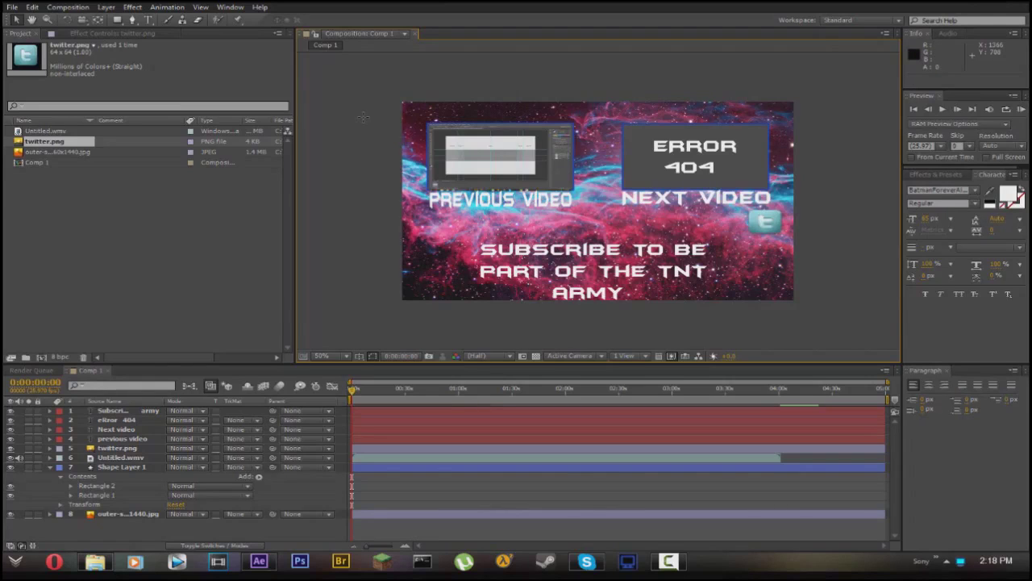
Step: Mute the audio of the Untitled.wmv layer and select that layer
left_click(20, 457)
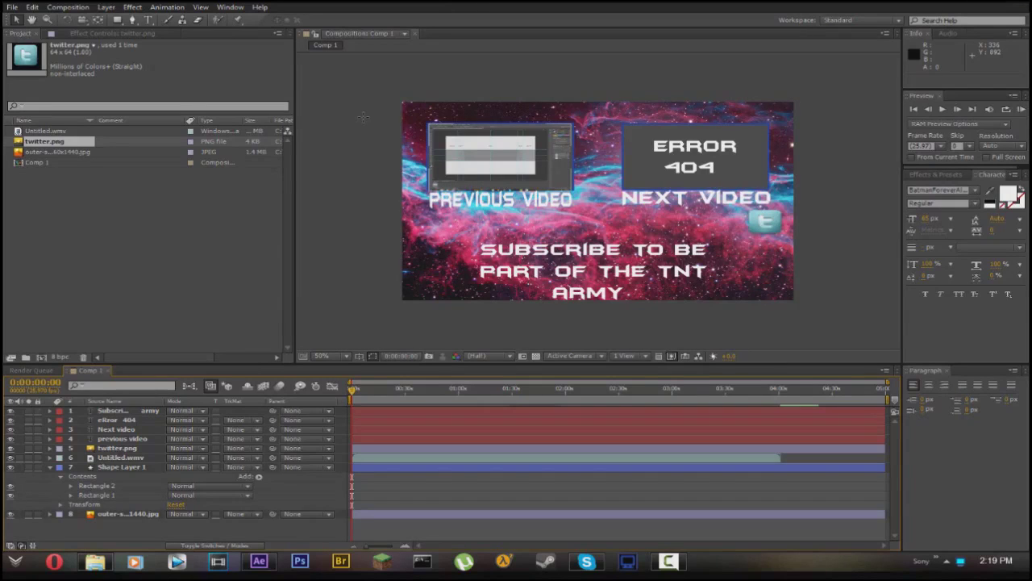
left_click_drag(353, 458, 353, 457)
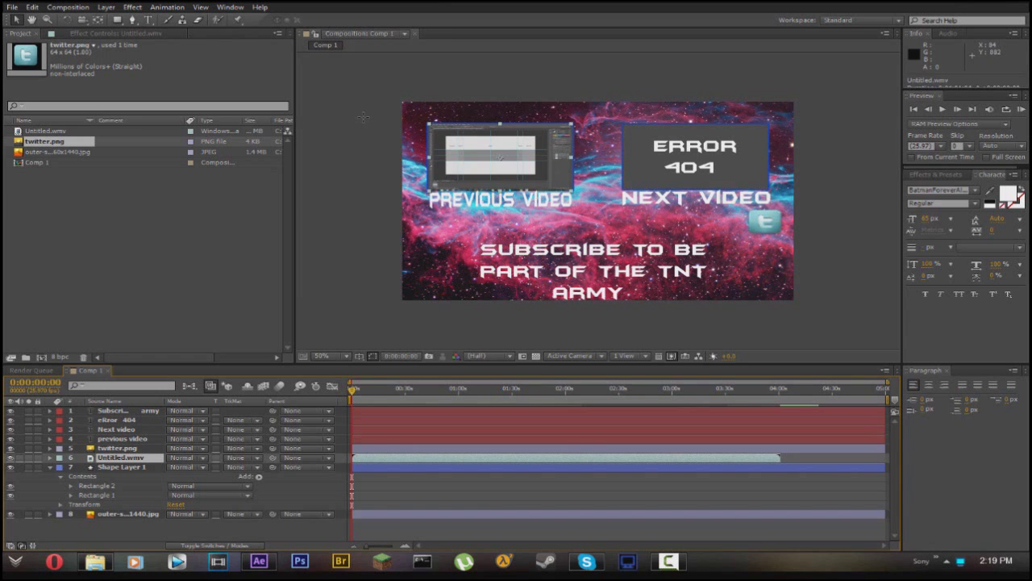
Step: Look through the saves folder inside the All folder, close the file window and return to After Effects
left_click(991, 2)
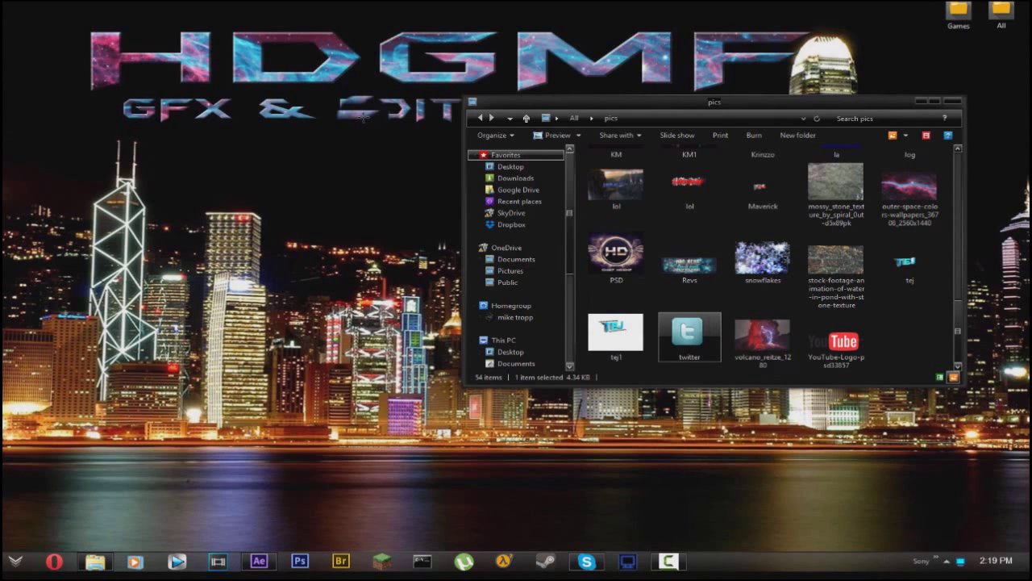
key("alt+Up")
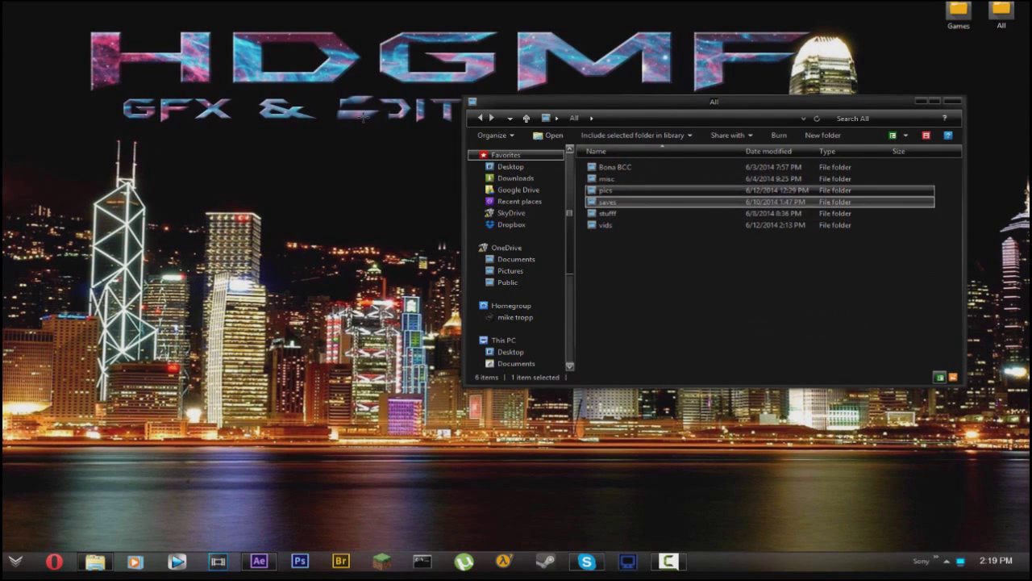
key("Down")
key("Return")
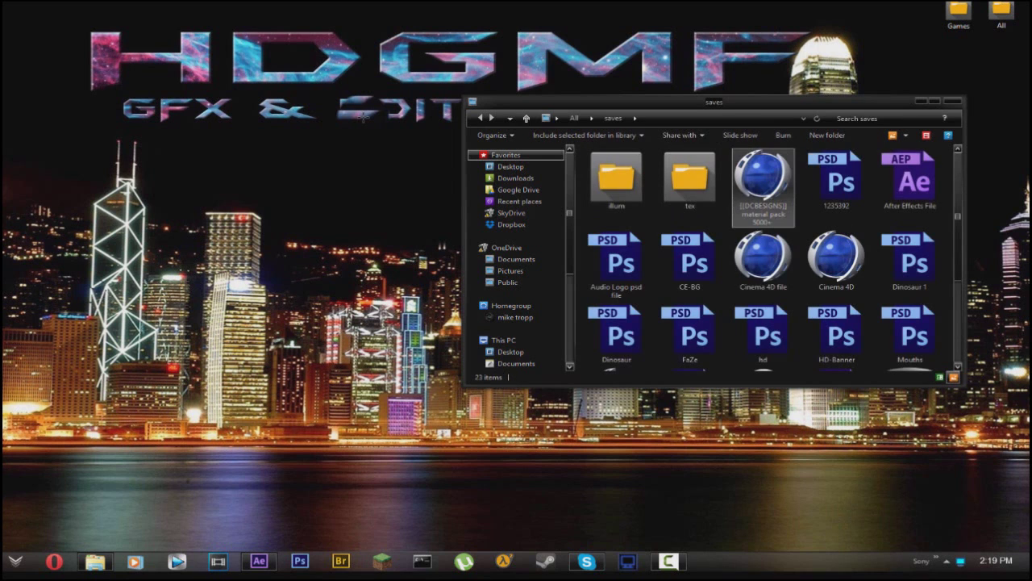
key("alt+F4")
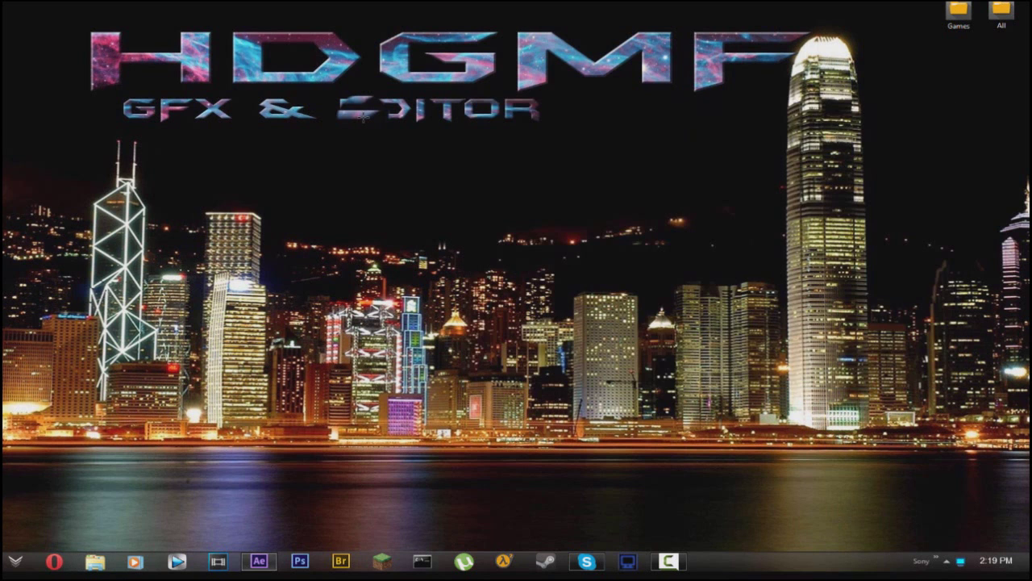
key("alt+Tab")
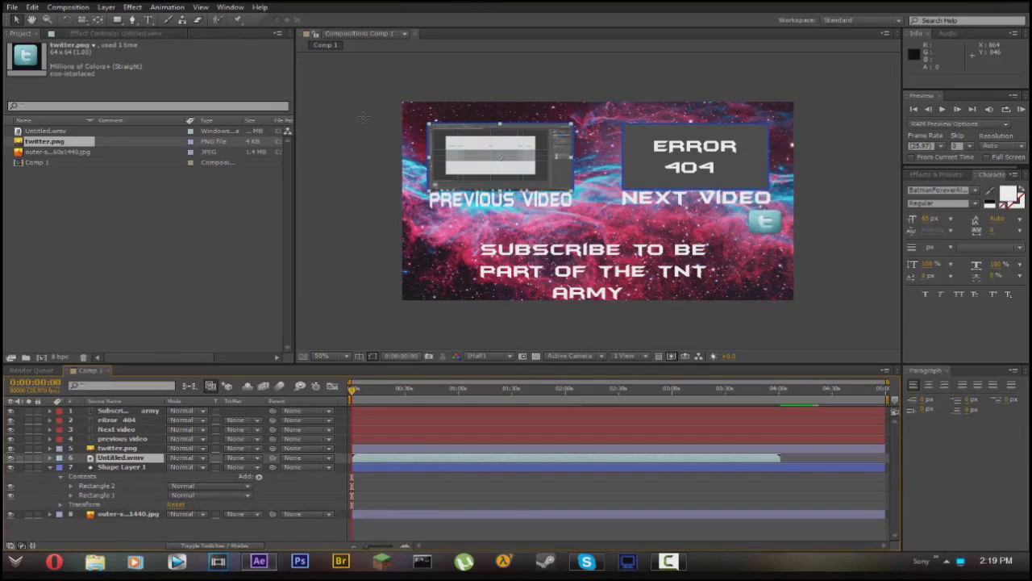
Step: Delete the twitter.png layer from Comp 1
mouse_move(259, 561)
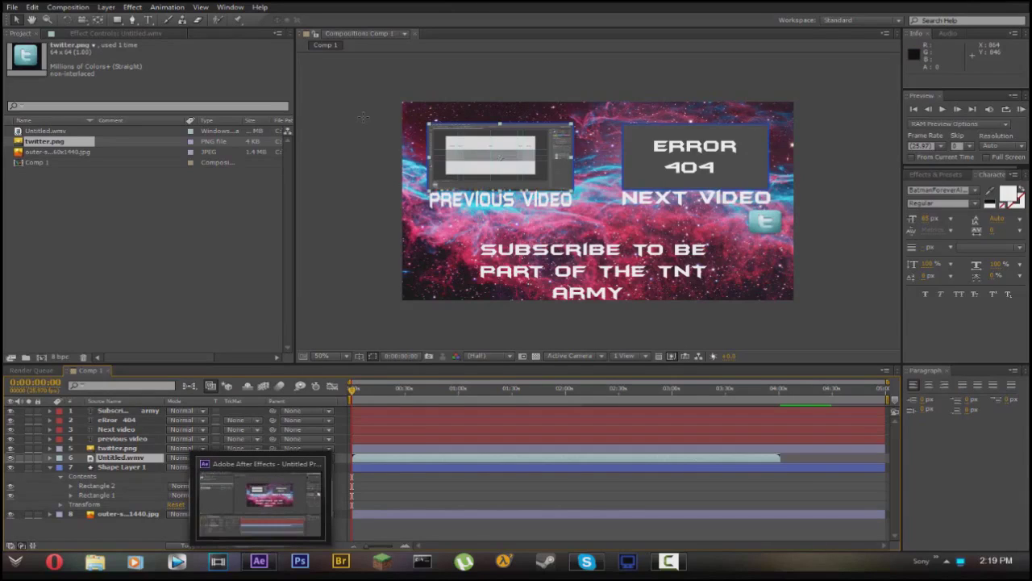
left_click(342, 272)
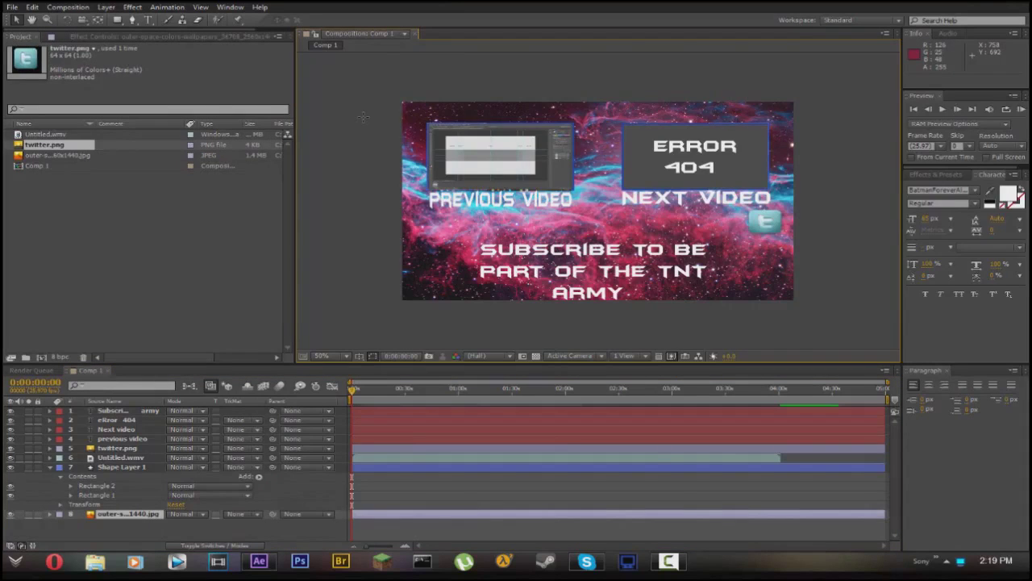
left_click(117, 448)
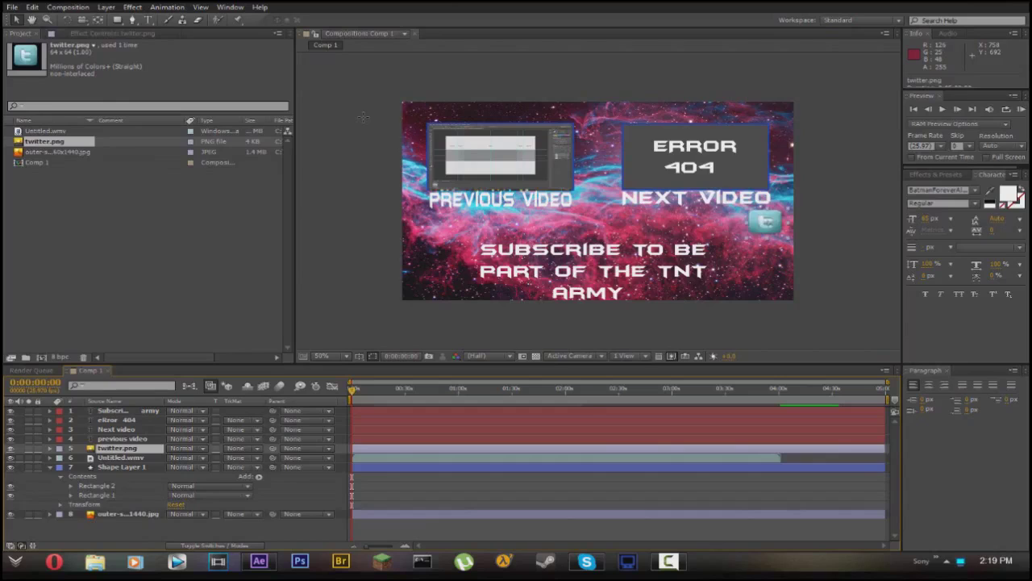
key("Delete")
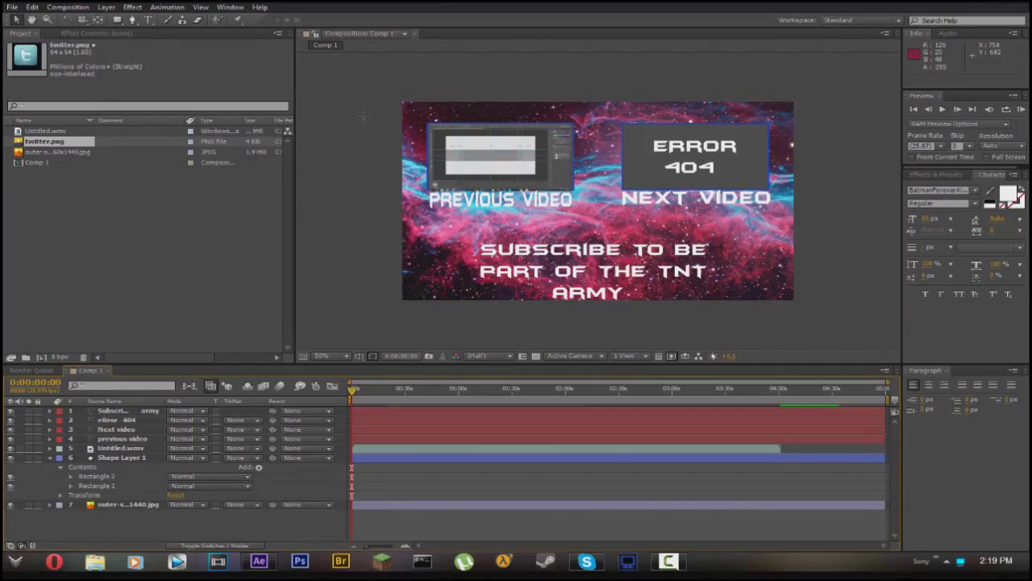
Step: Add Comp 1 to the render queue and name its output movie "ju"
left_click(68, 7)
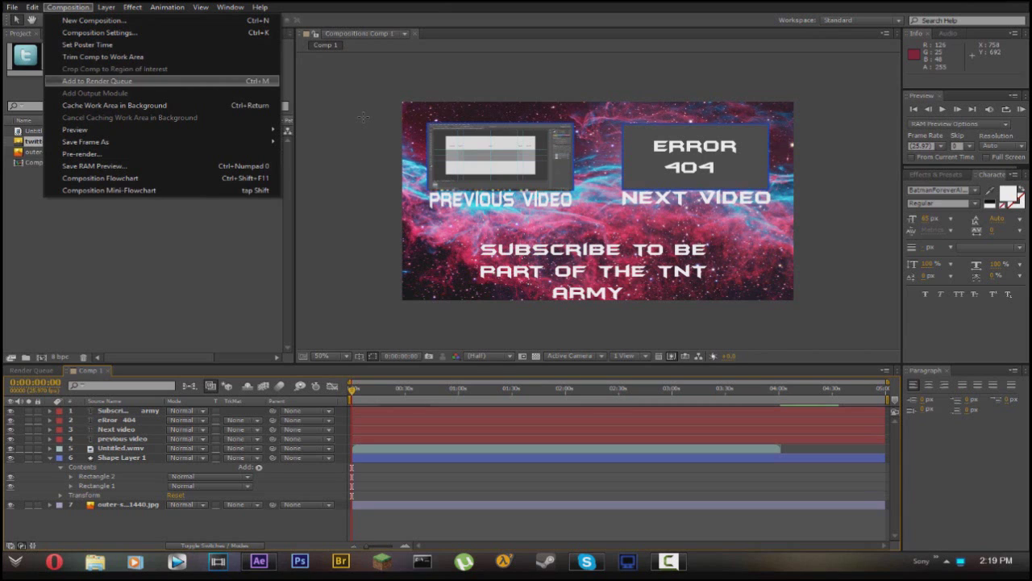
key("Return")
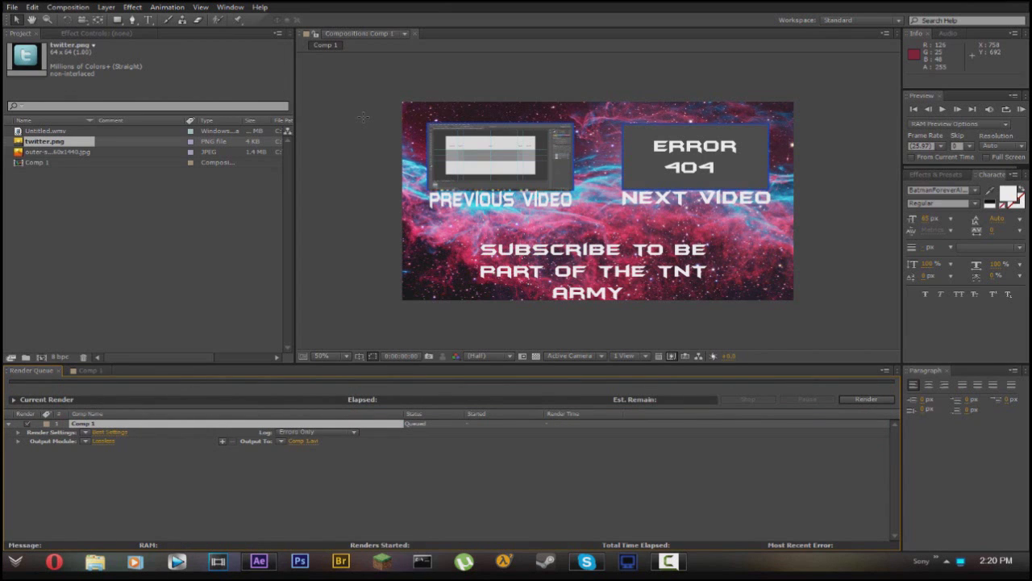
left_click(303, 441)
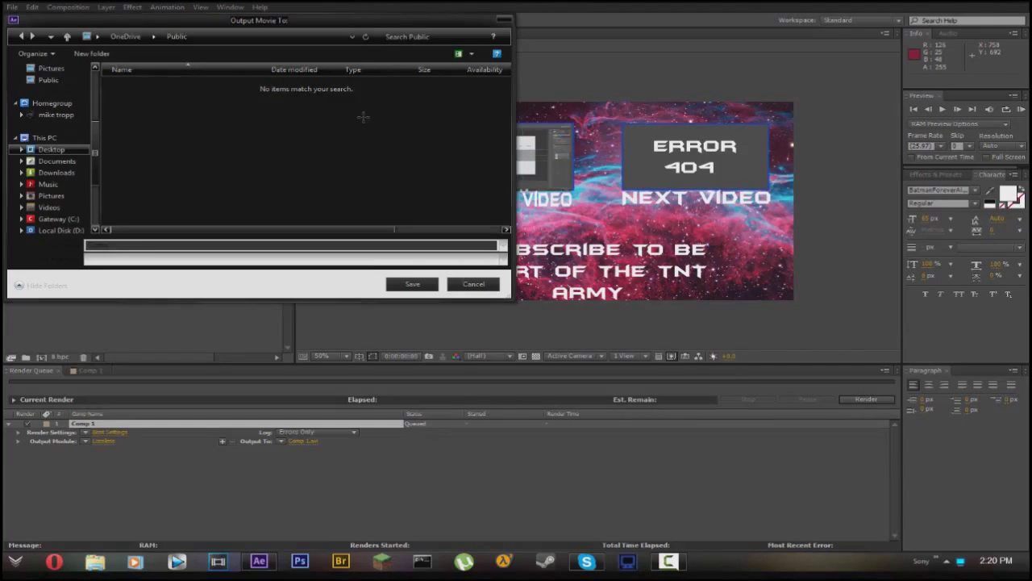
left_click(162, 245)
type("ju")
key("Return")
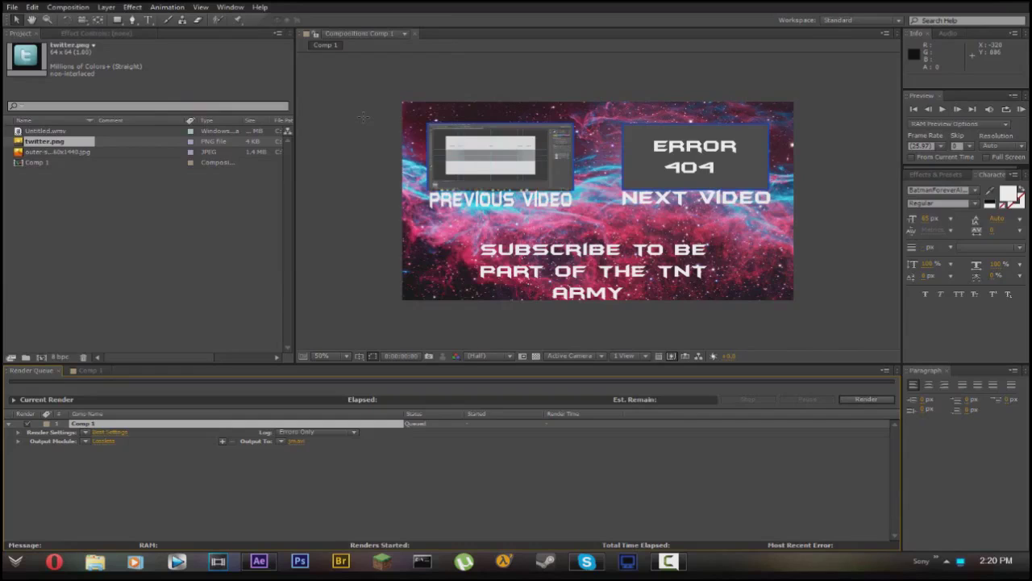
Step: Start and stop the render of Comp 1, and return to the composition's timeline
left_click(866, 399)
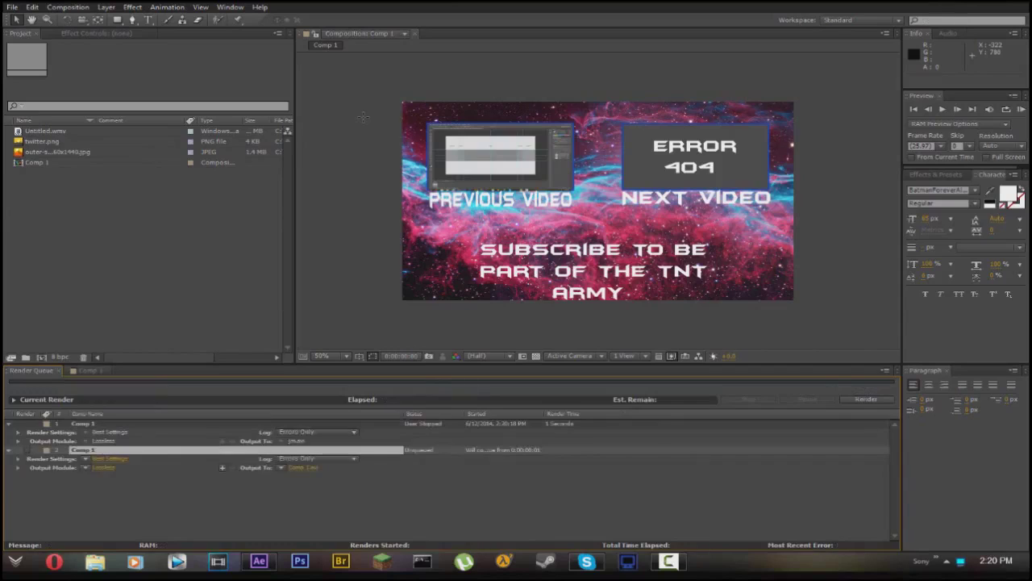
left_click(91, 370)
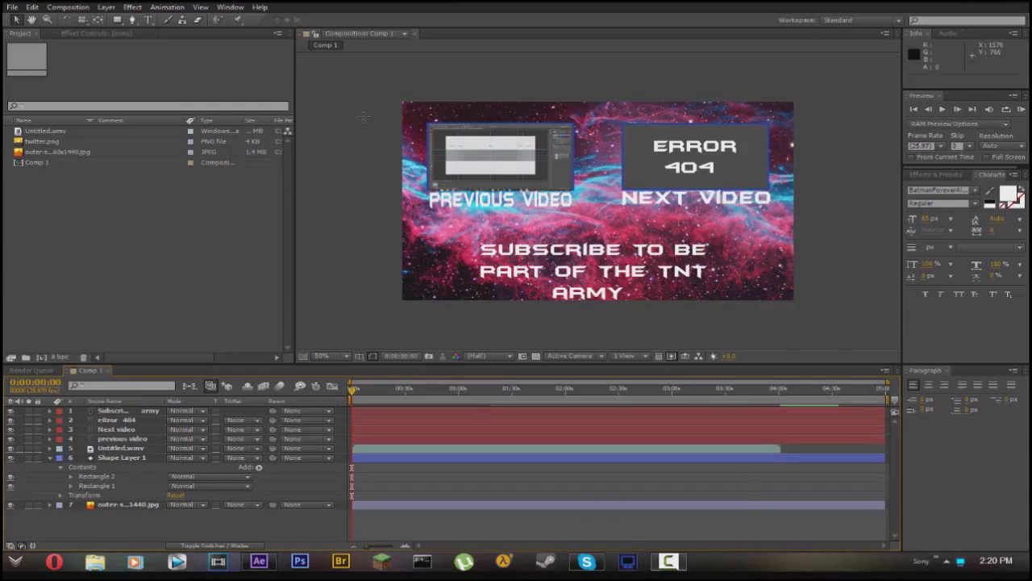
mouse_move(669, 561)
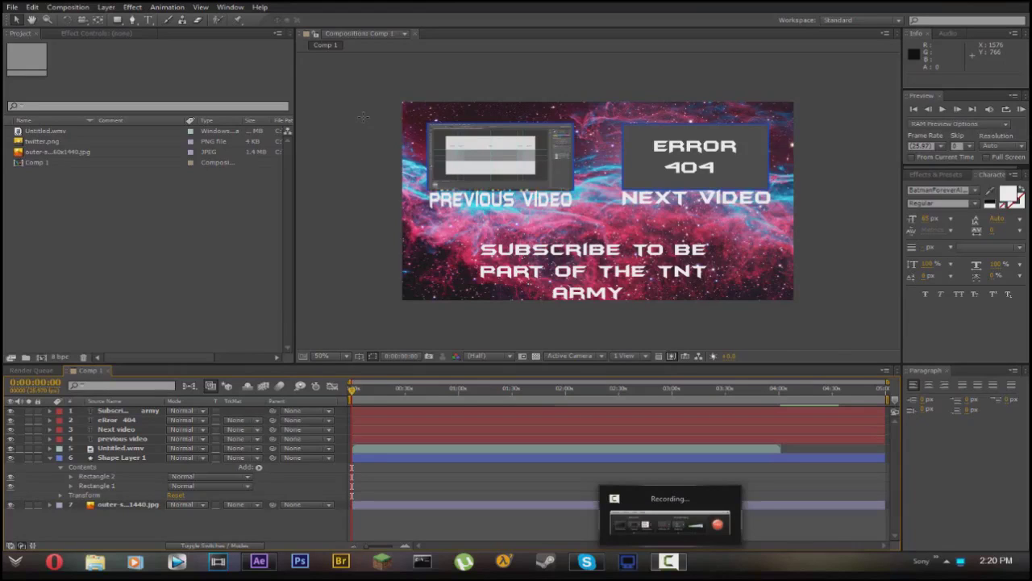
left_click(669, 561)
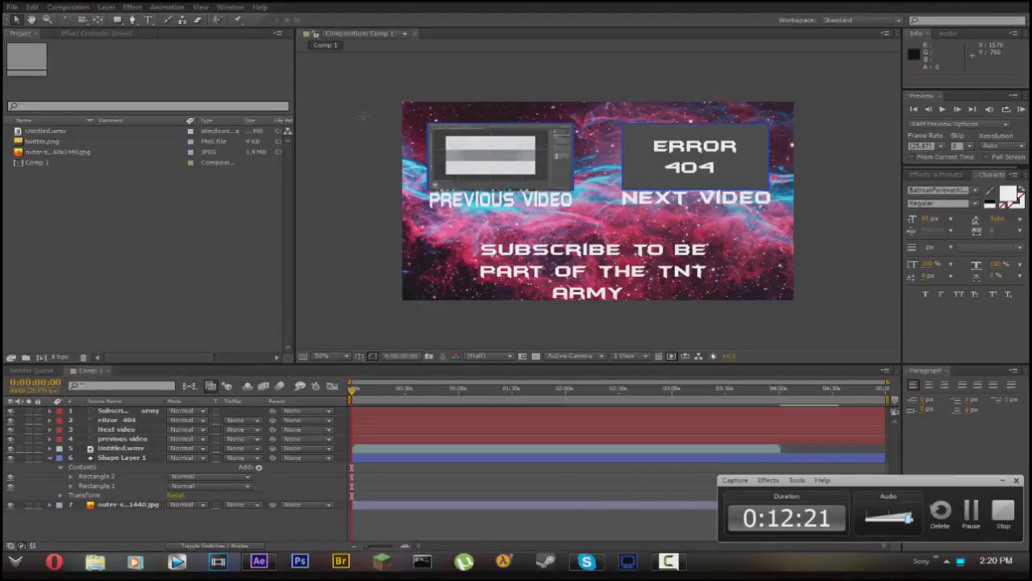